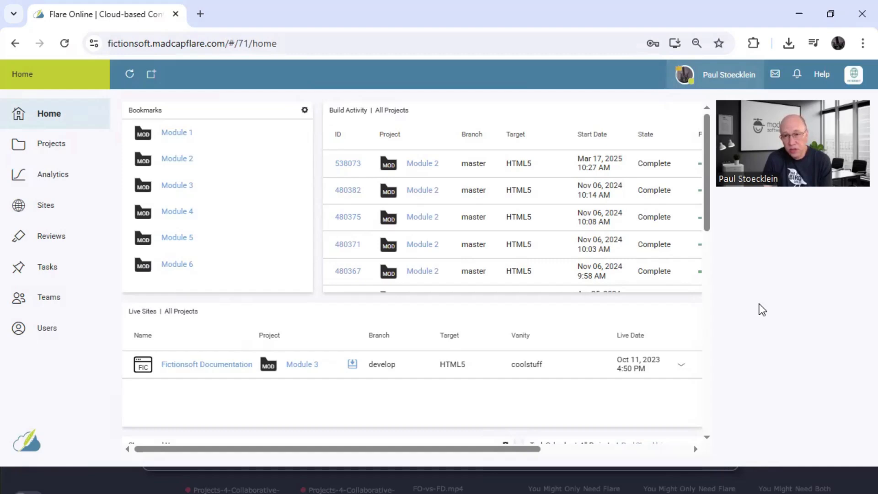
# Review the Files permissions in the user profile's global permissions, including Create/Edit Files, Edit Code and Edit Files With AI Assist
pyautogui.click(684, 78)
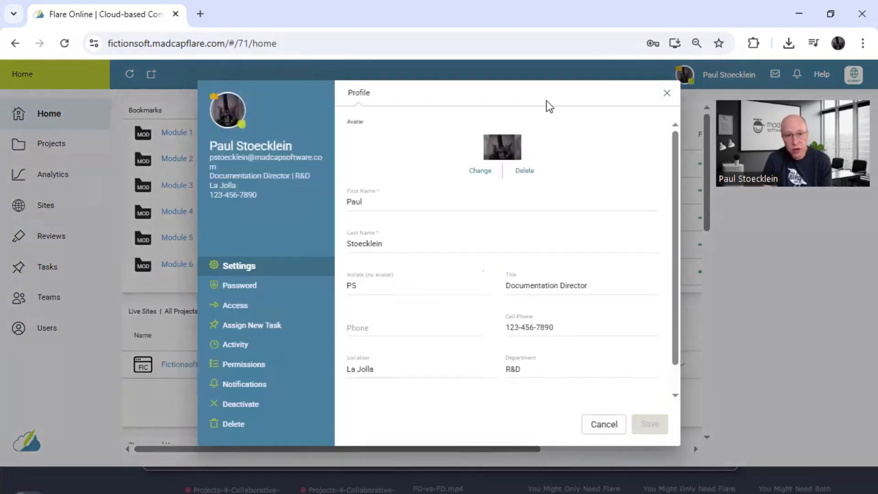
pyautogui.click(242, 363)
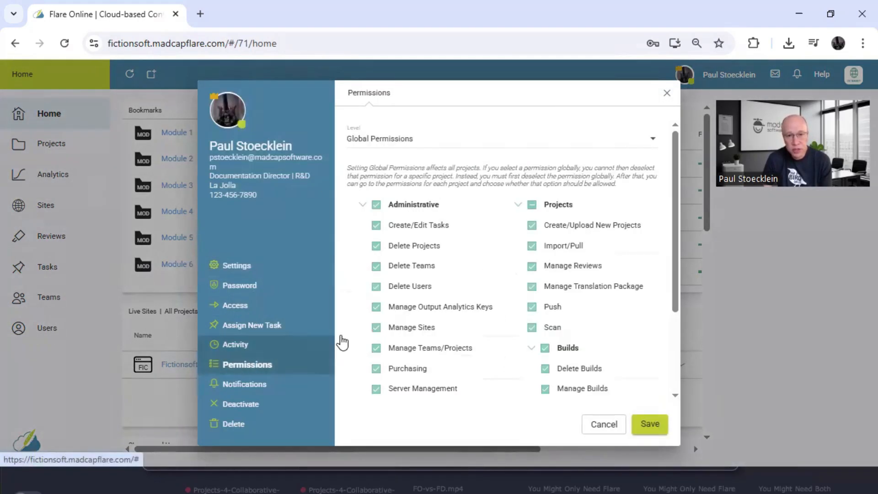
pyautogui.moveTo(675, 196); pyautogui.dragTo(679, 314)
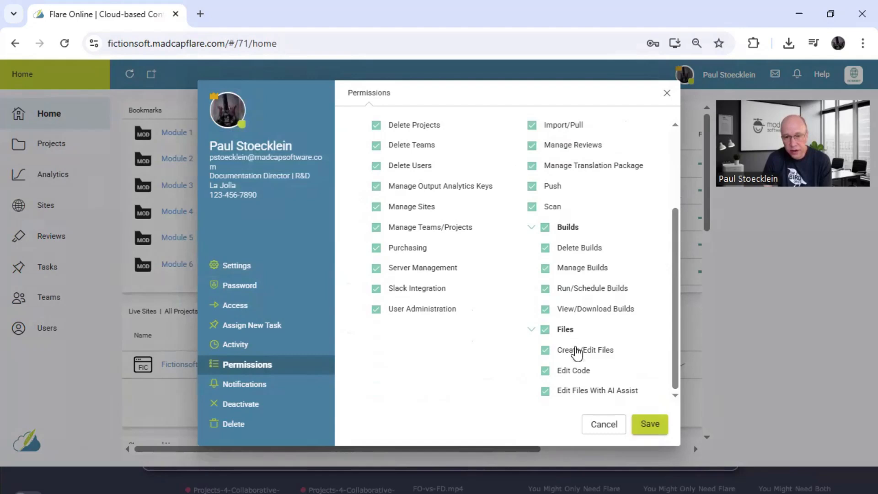
pyautogui.moveTo(581, 356)
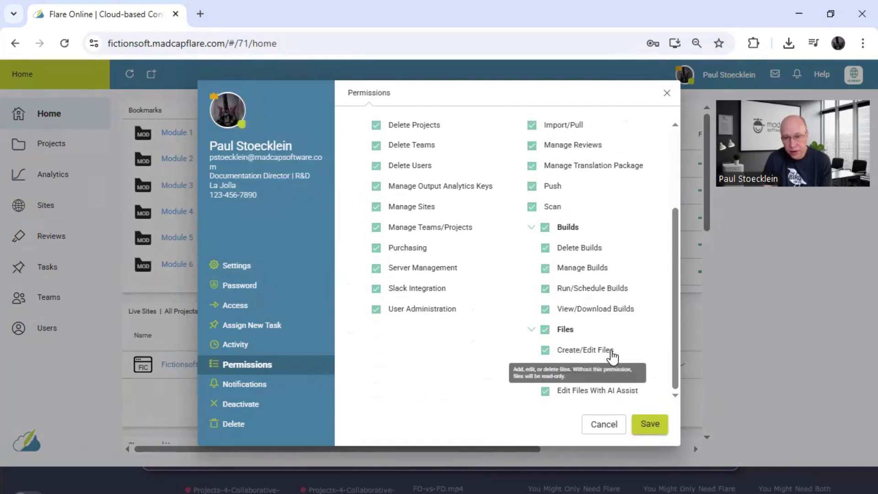
pyautogui.moveTo(586, 373)
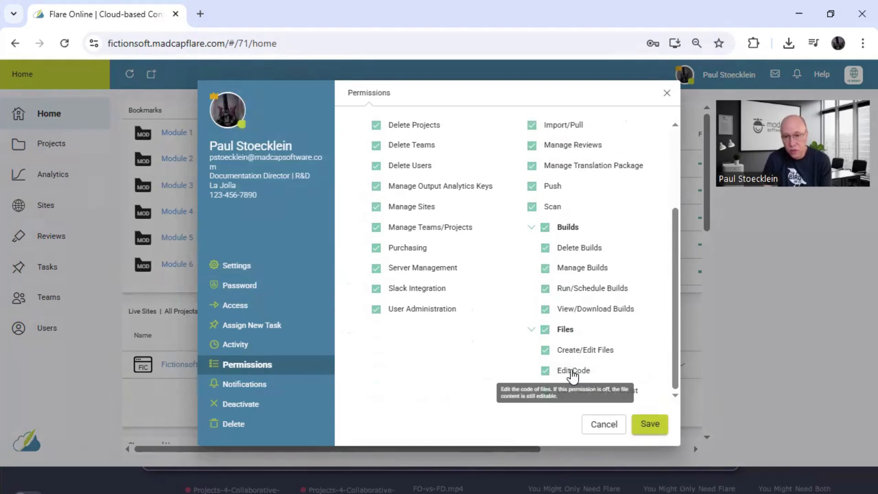
pyautogui.moveTo(593, 401)
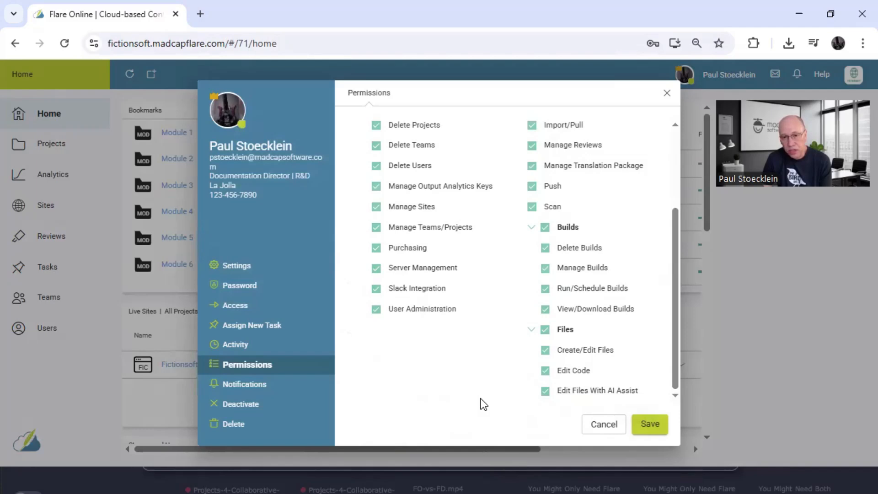
pyautogui.moveTo(537, 353)
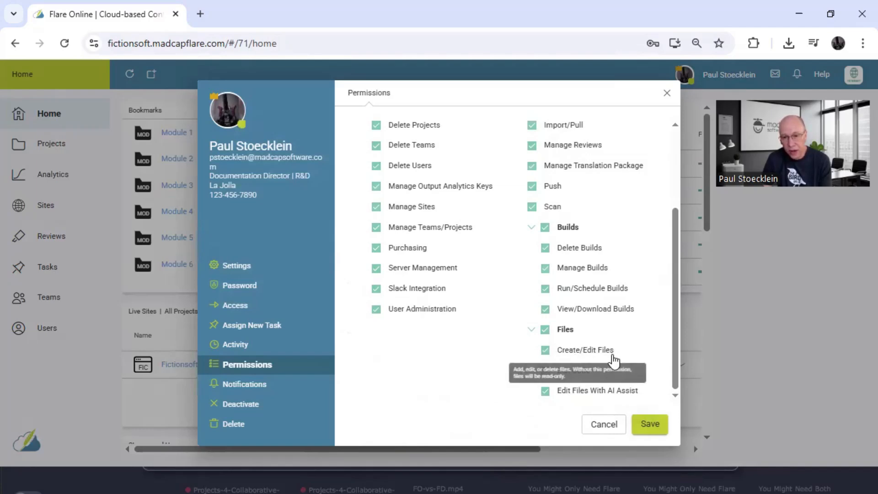
pyautogui.click(592, 428)
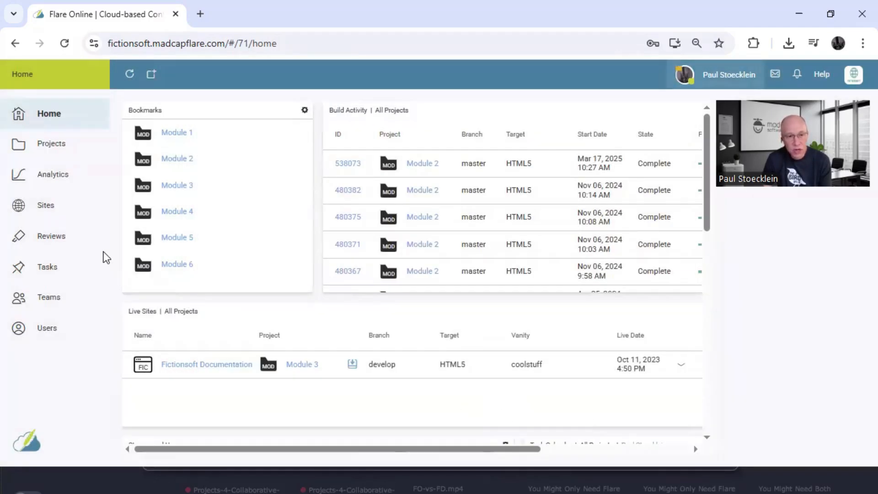
# Open the workspace of the Module 9 project and expand its Content folder
pyautogui.click(70, 145)
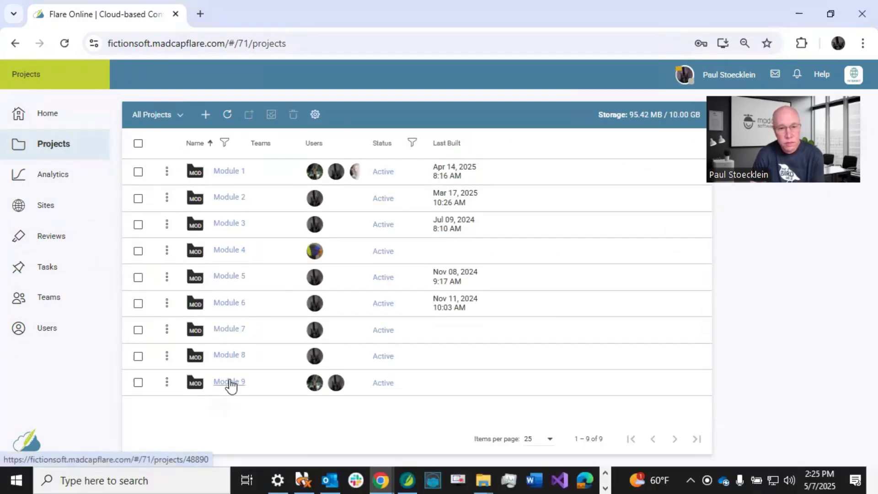
pyautogui.click(230, 382)
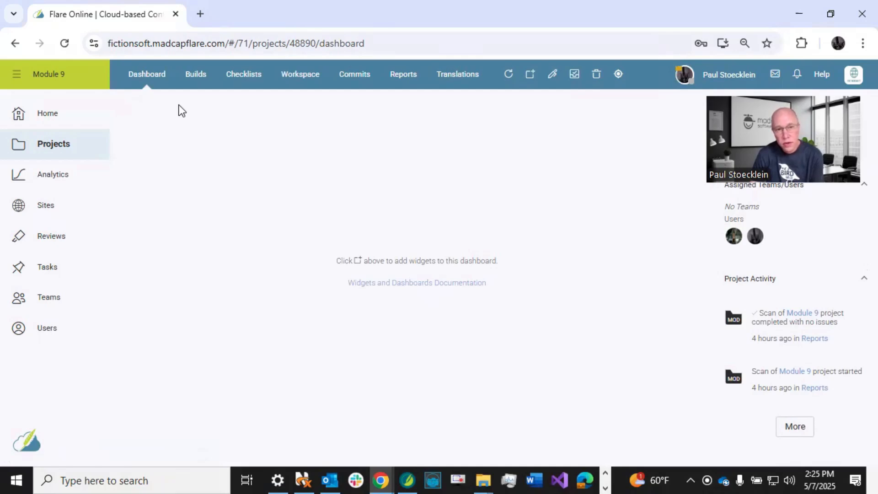
pyautogui.click(306, 77)
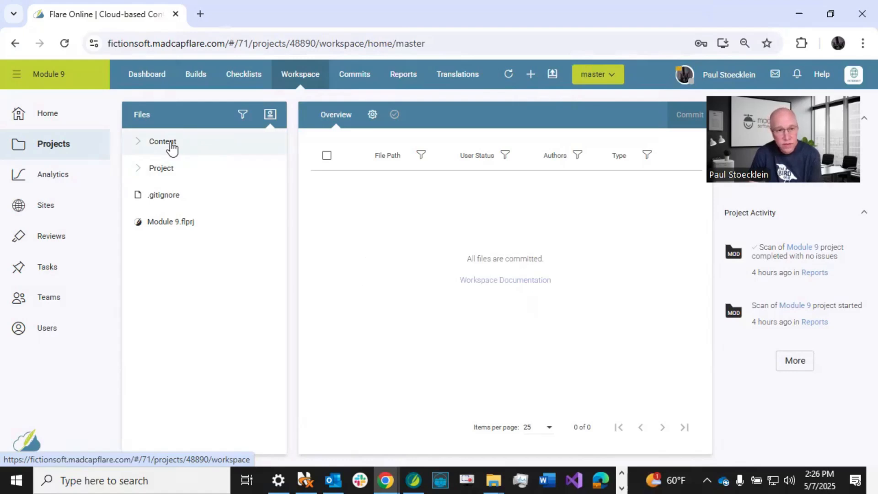
pyautogui.click(136, 142)
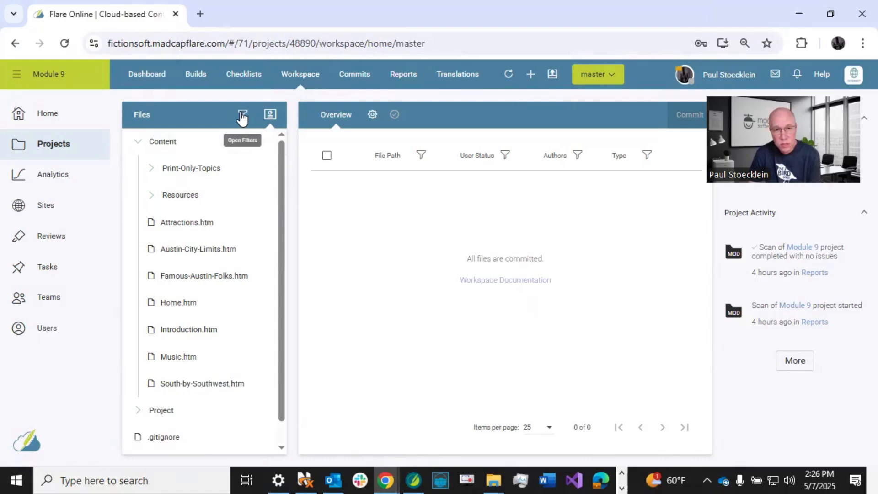
# Look through the workspace file filter's file type and file status options without applying any
pyautogui.click(242, 115)
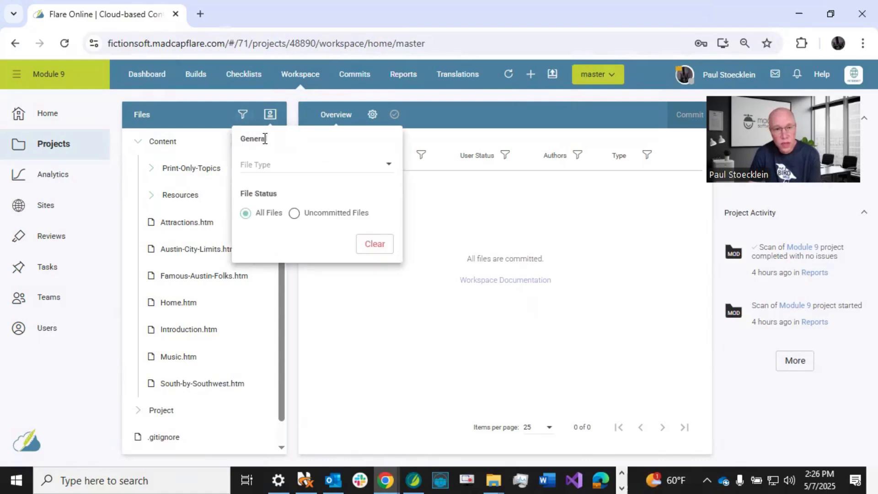
pyautogui.click(285, 167)
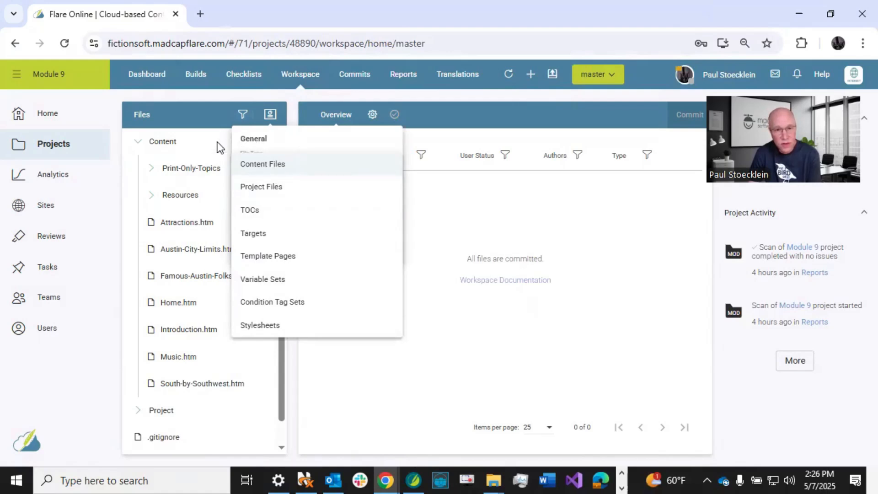
pyautogui.click(319, 145)
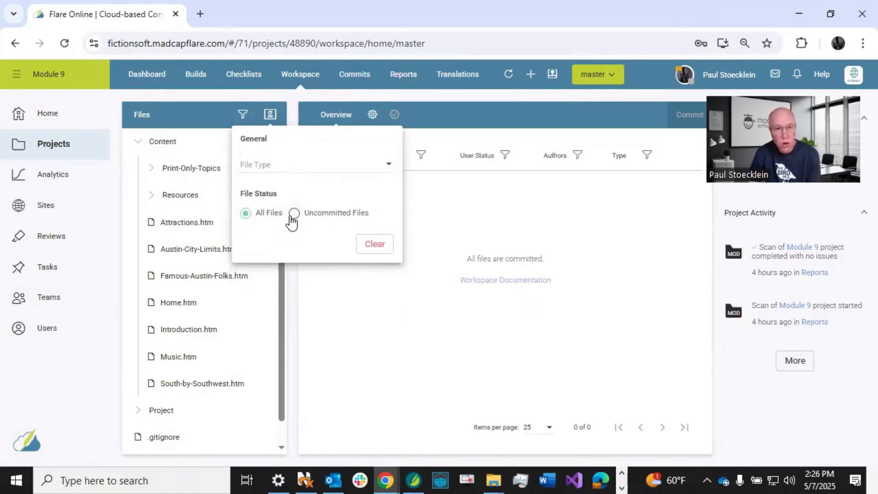
pyautogui.click(199, 149)
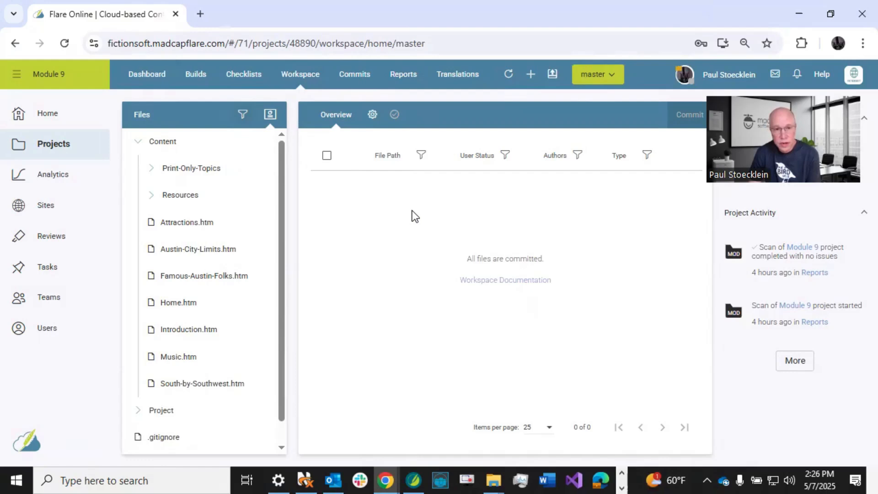
# Open Introduction.htm and add the paragraph "Change from me" after the second History paragraph
pyautogui.click(195, 330)
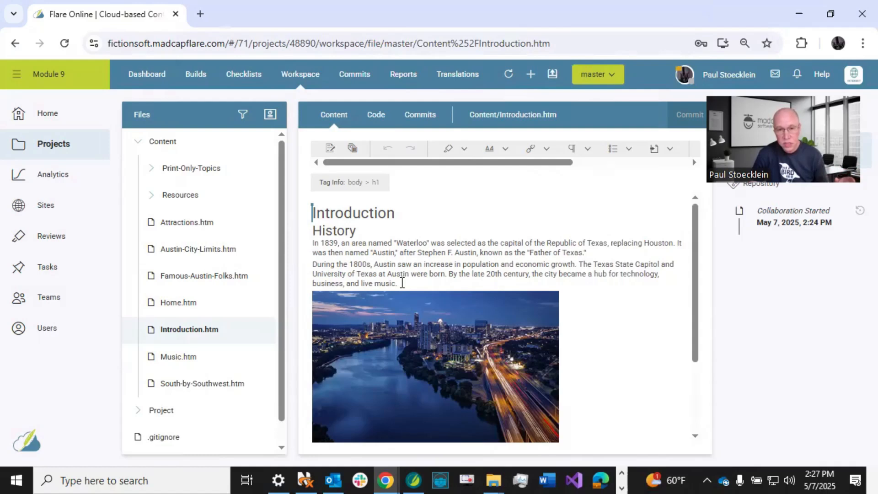
pyautogui.click(402, 283)
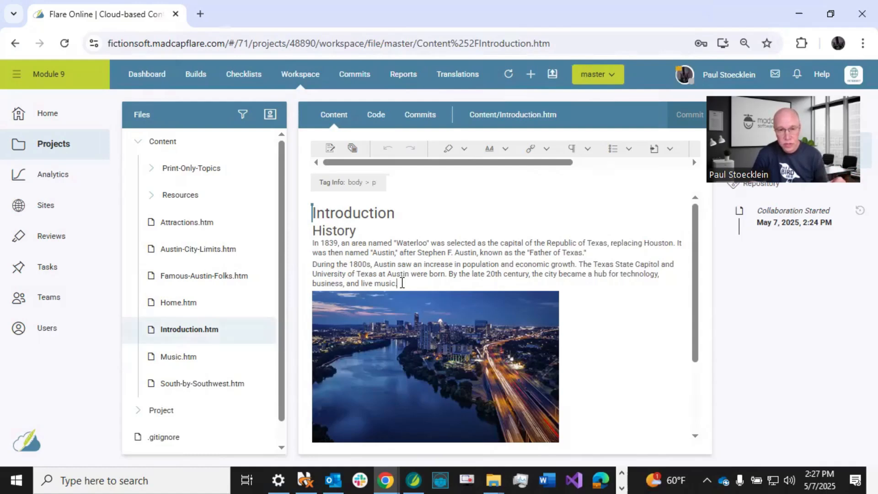
pyautogui.press('Return')
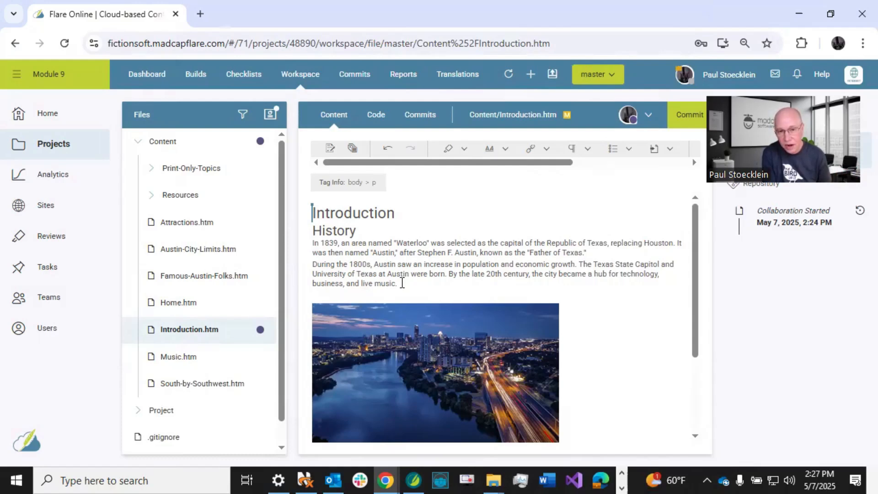
pyautogui.write('Ch')
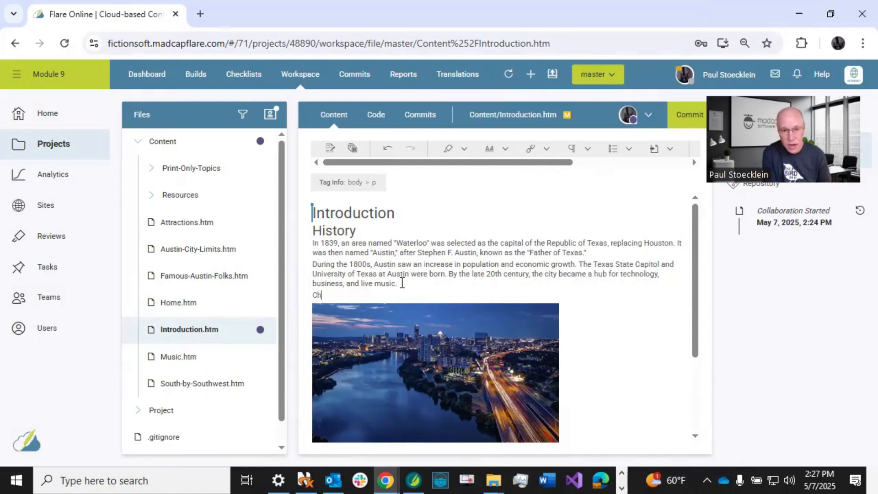
pyautogui.write('ange from me')
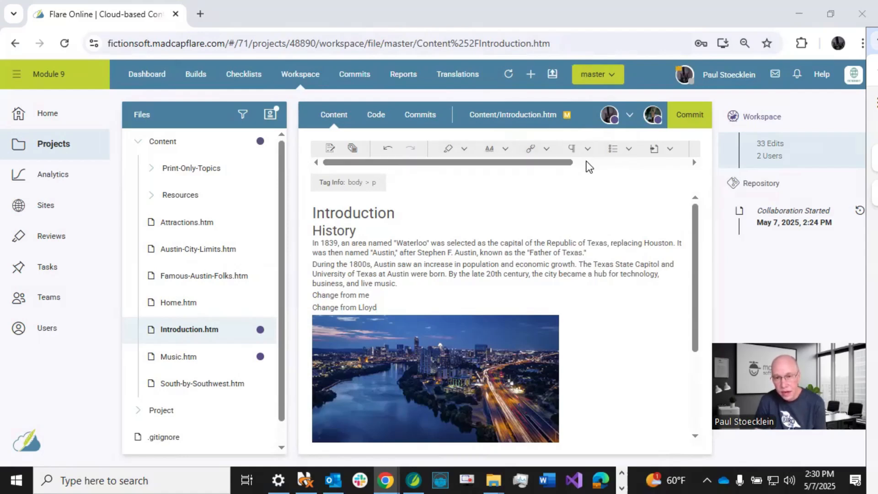
# Examine the remaining insert tools available for editing the Introduction topic, such as image and multimedia
pyautogui.click(633, 162)
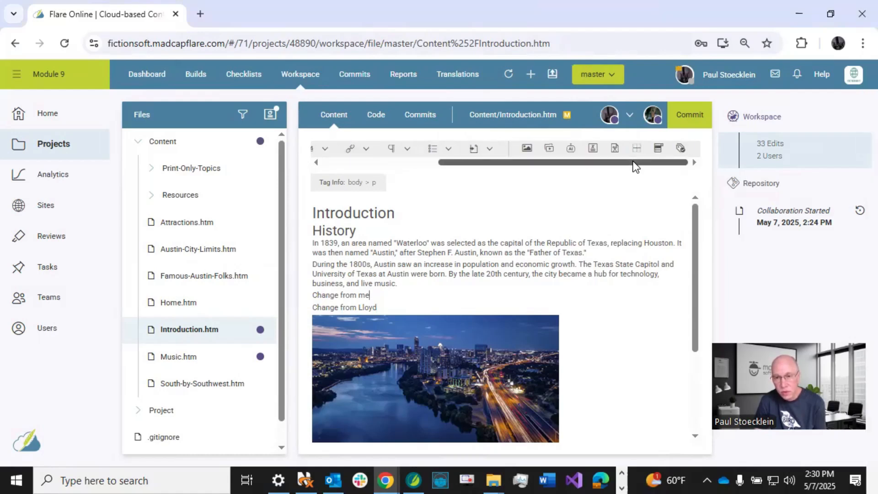
pyautogui.moveTo(633, 162); pyautogui.dragTo(630, 163)
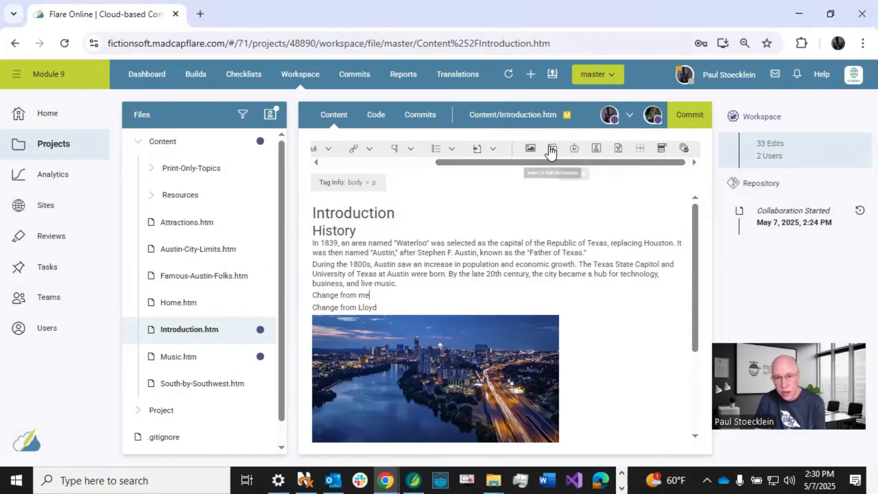
pyautogui.moveTo(552, 165); pyautogui.dragTo(410, 170)
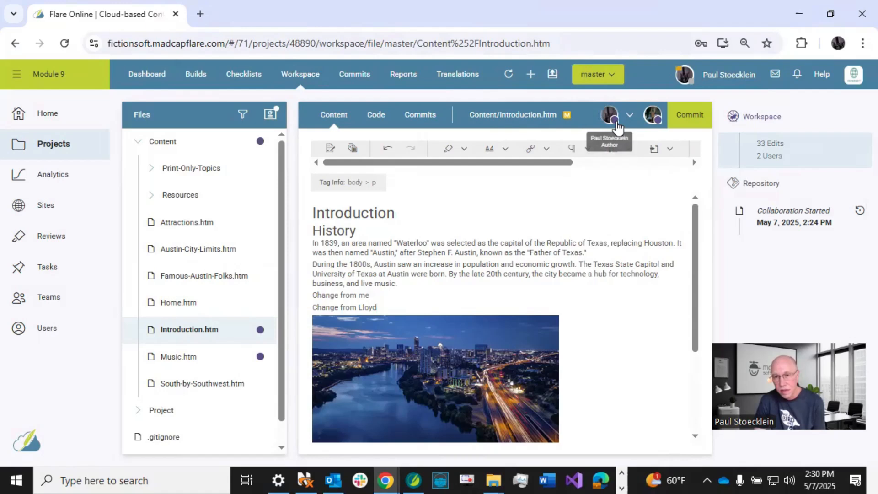
# Check the author status choices offered for Introduction.htm without changing the status
pyautogui.click(480, 287)
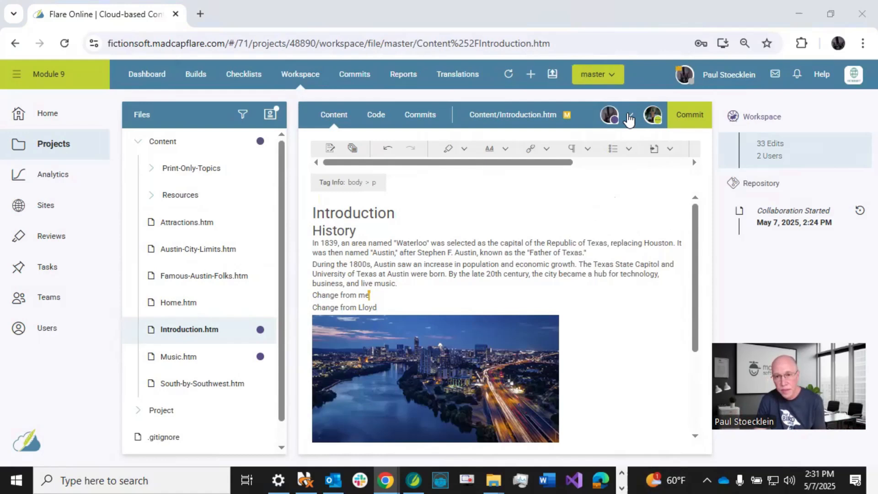
pyautogui.click(630, 117)
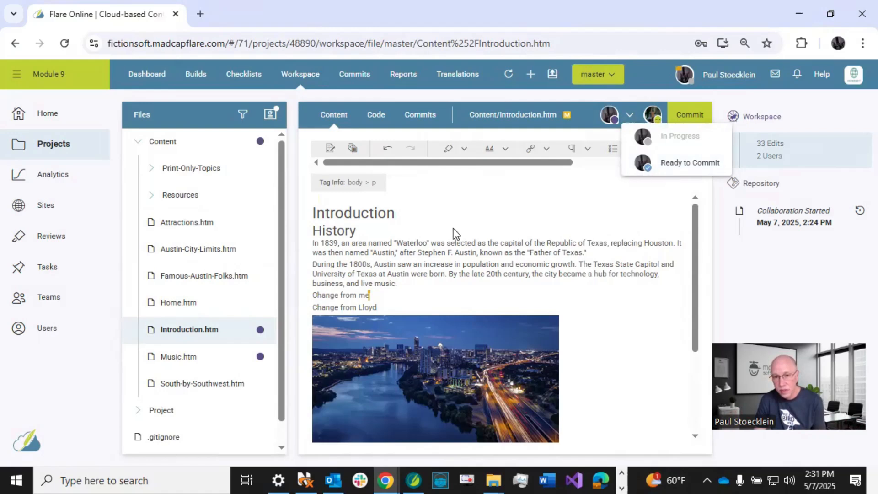
pyautogui.click(434, 214)
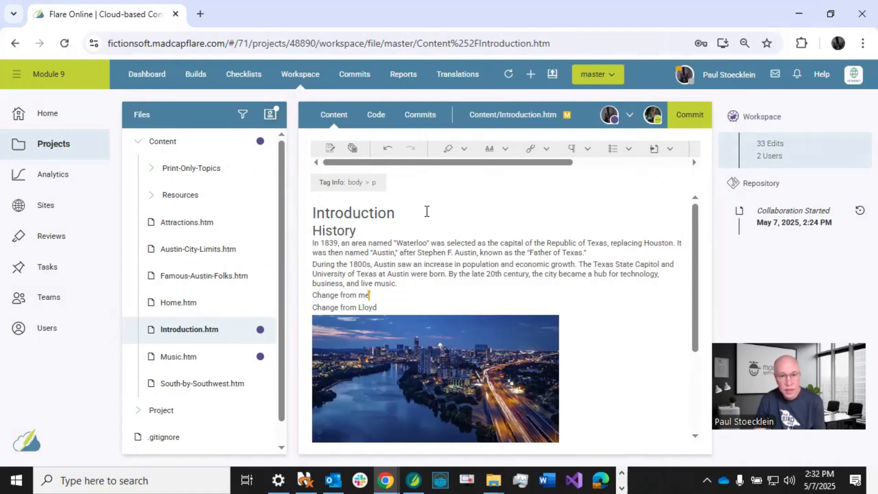
# Review the workspace overview of uncommitted files and their authors' statuses, and reopen Introduction.htm
pyautogui.click(271, 117)
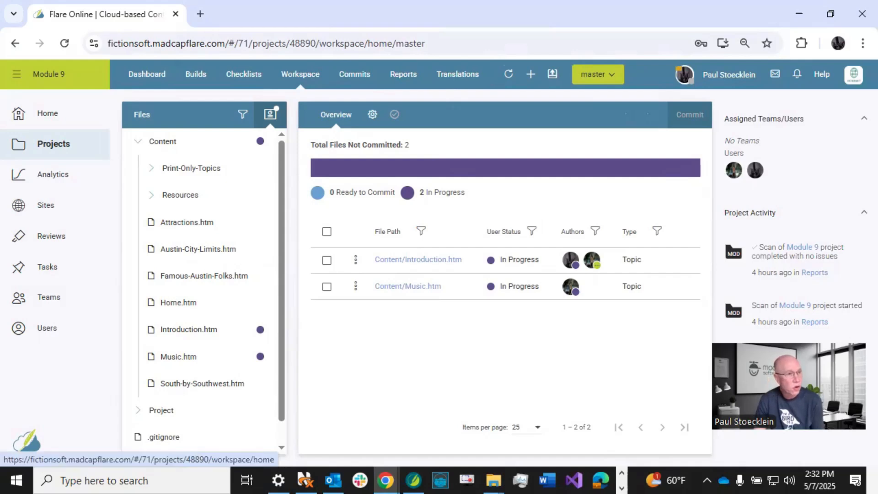
pyautogui.hotkey('alt', 'Tab')
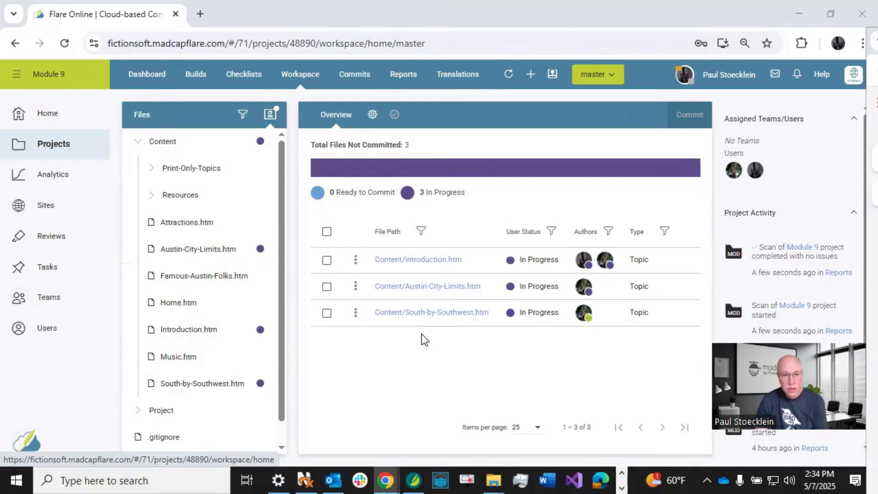
pyautogui.click(206, 333)
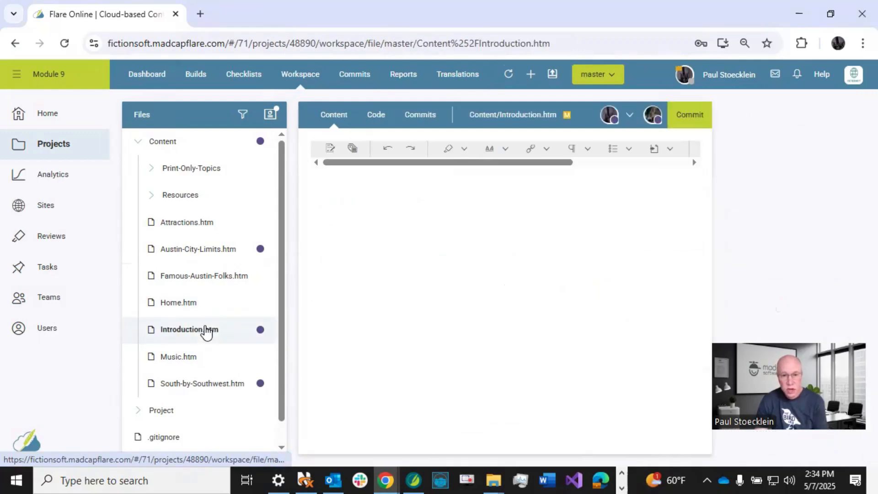
pyautogui.click(425, 263)
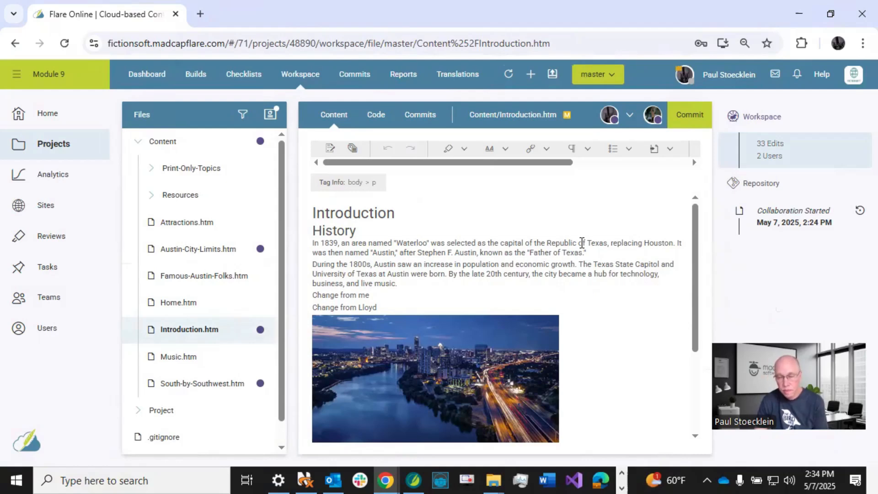
# Start a commit of Introduction.htm, cancel it, and set your own author status to Ready to Commit instead
pyautogui.click(682, 116)
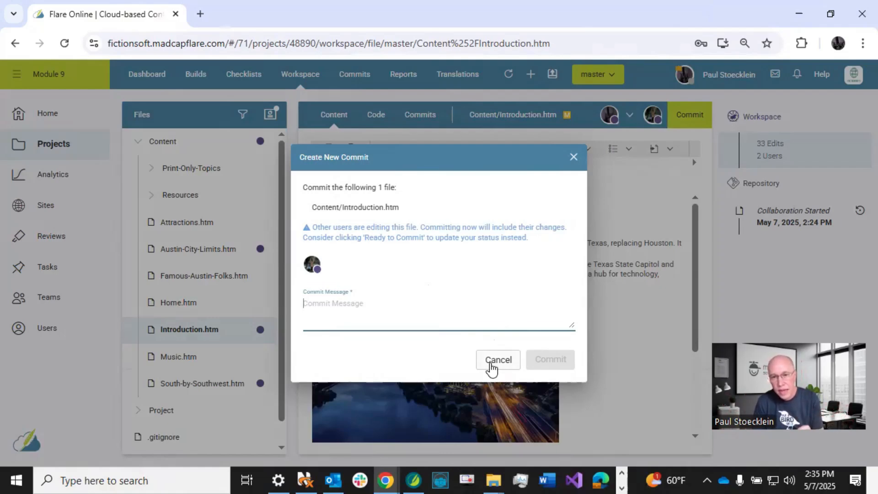
pyautogui.click(498, 359)
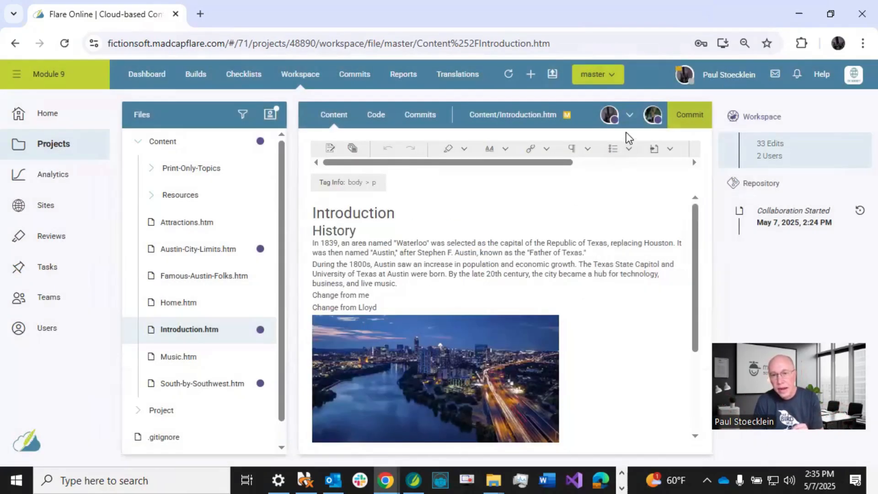
pyautogui.click(629, 118)
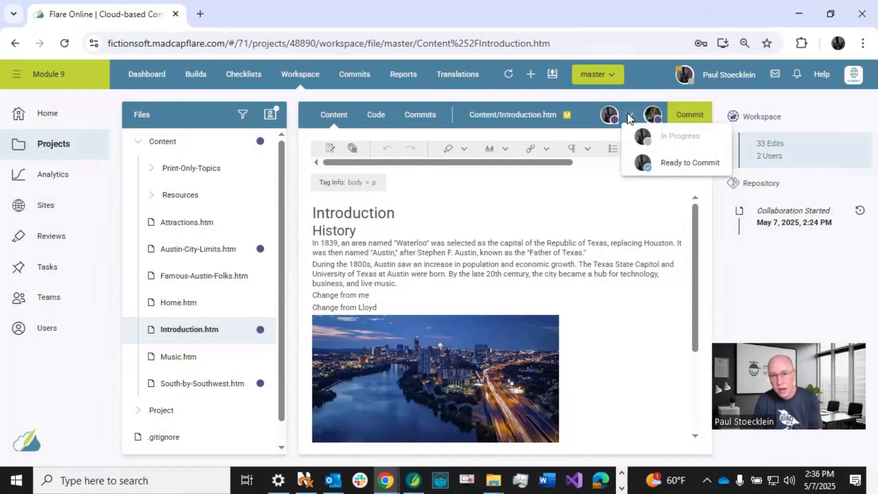
pyautogui.click(673, 165)
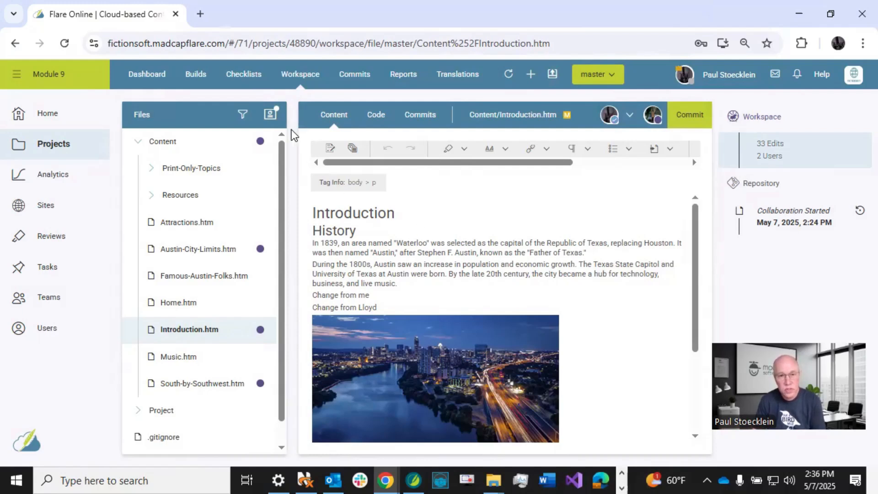
# Review the authors' statuses in the workspace overview, and add a new paragraph reading "Me" at the end of Austin-City-Limits.htm
pyautogui.click(272, 117)
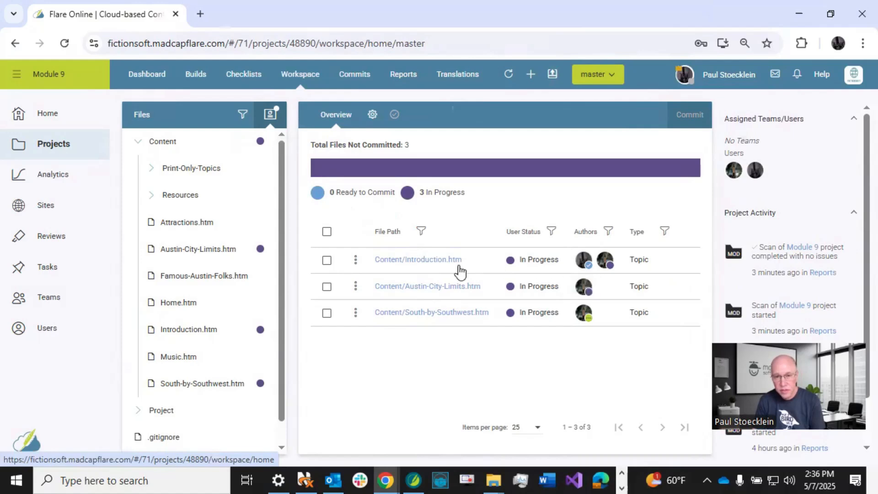
pyautogui.moveTo(584, 265)
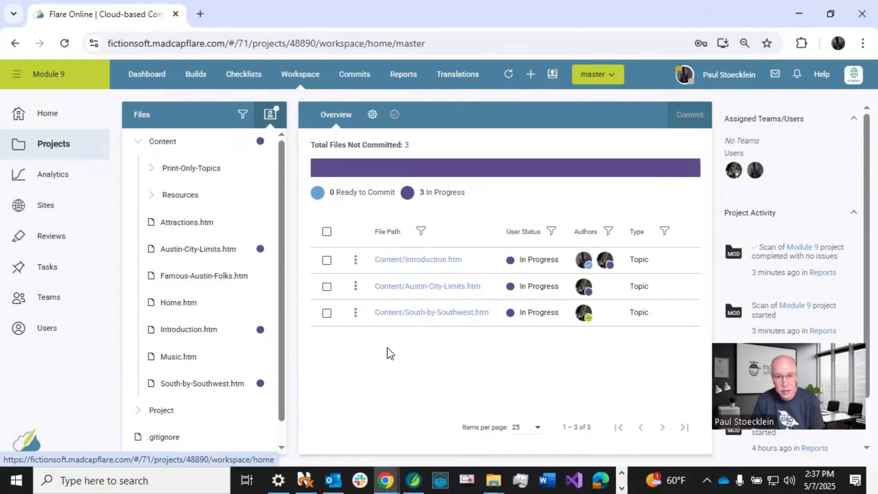
pyautogui.click(205, 251)
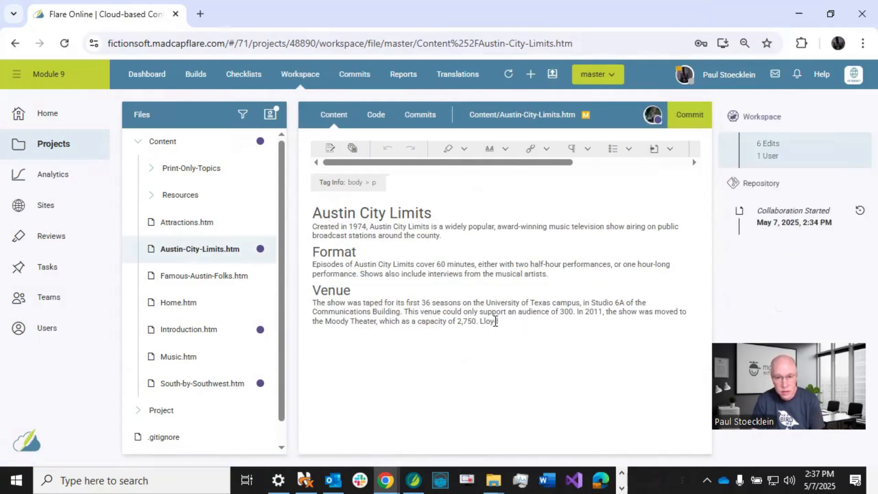
pyautogui.press('Return')
pyautogui.write('Me')
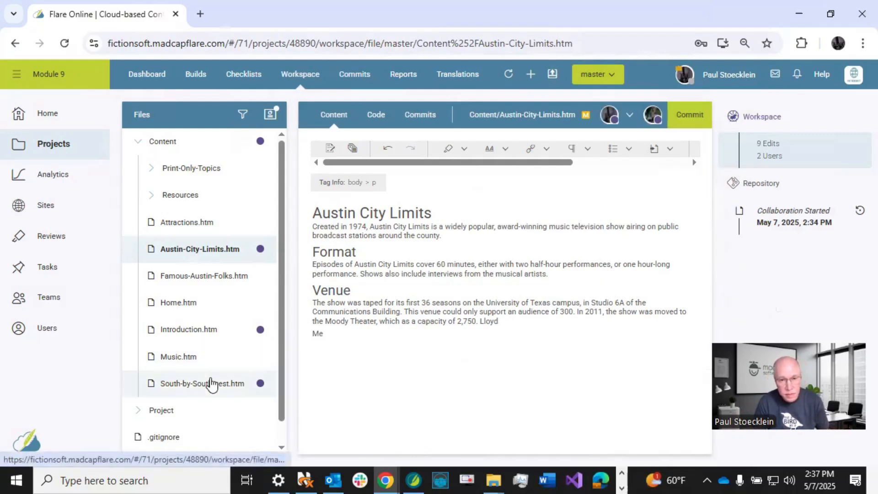
# Add the word "Me" to the end of the first paragraph in South-by-Southwest.htm
pyautogui.click(204, 384)
pyautogui.click(614, 258)
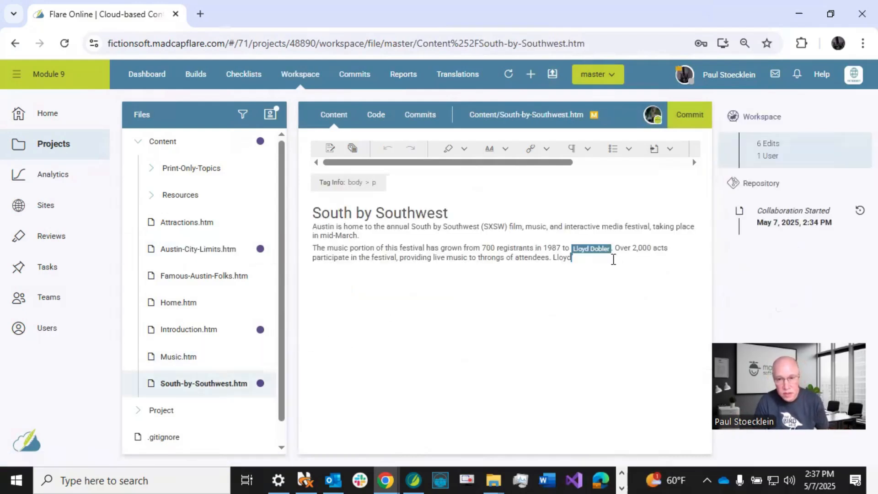
pyautogui.click(524, 234)
pyautogui.write('Me')
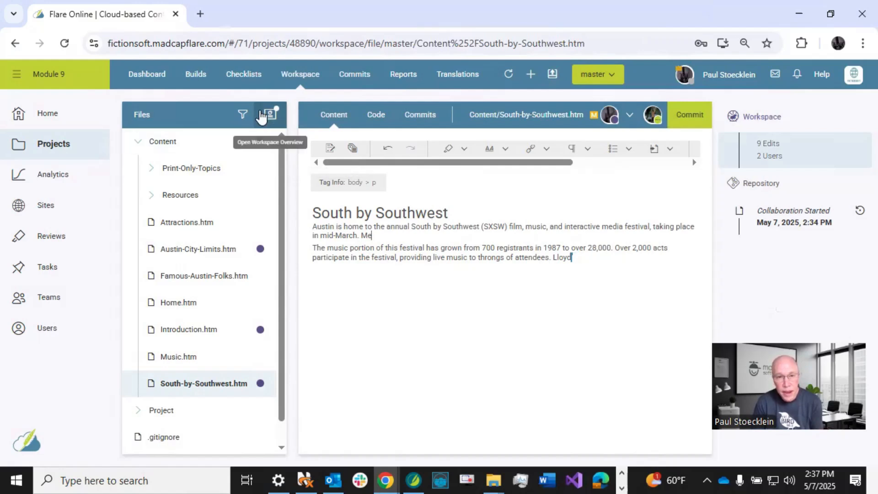
# Check the authors' statuses in the workspace overview, and commit Introduction.htm with the message "edits"
pyautogui.click(270, 114)
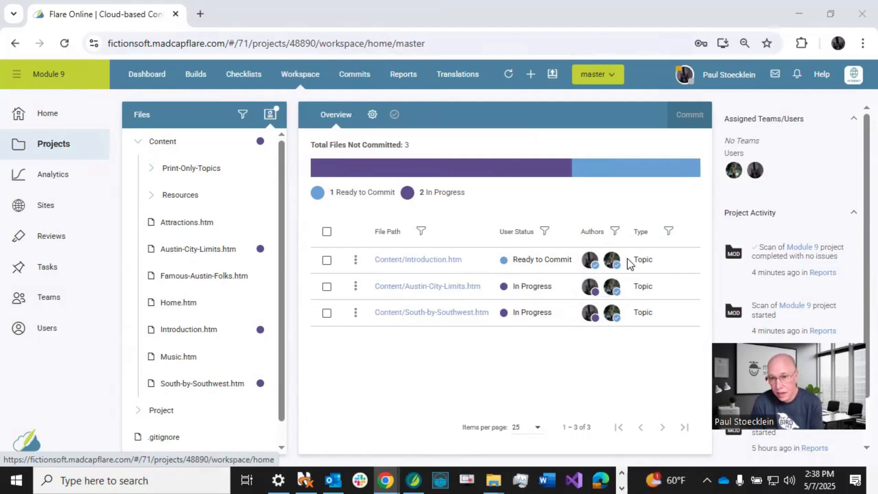
pyautogui.moveTo(618, 260)
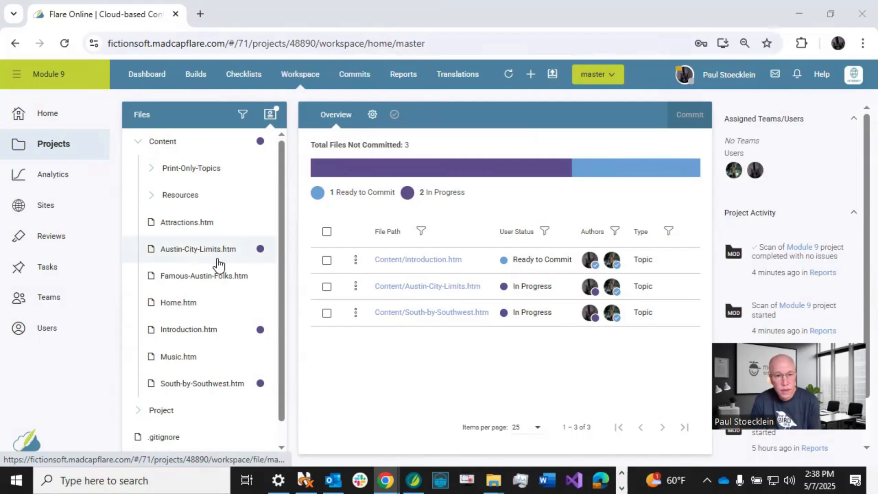
pyautogui.click(210, 331)
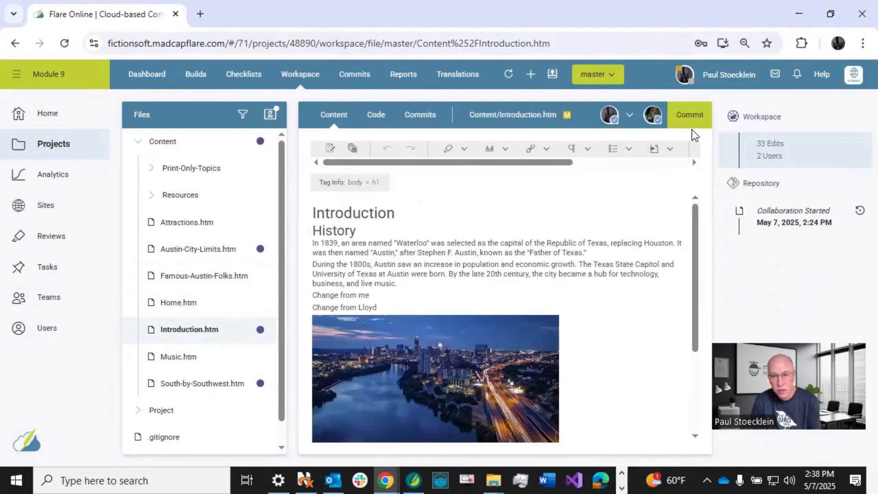
pyautogui.click(694, 116)
pyautogui.write('edits')
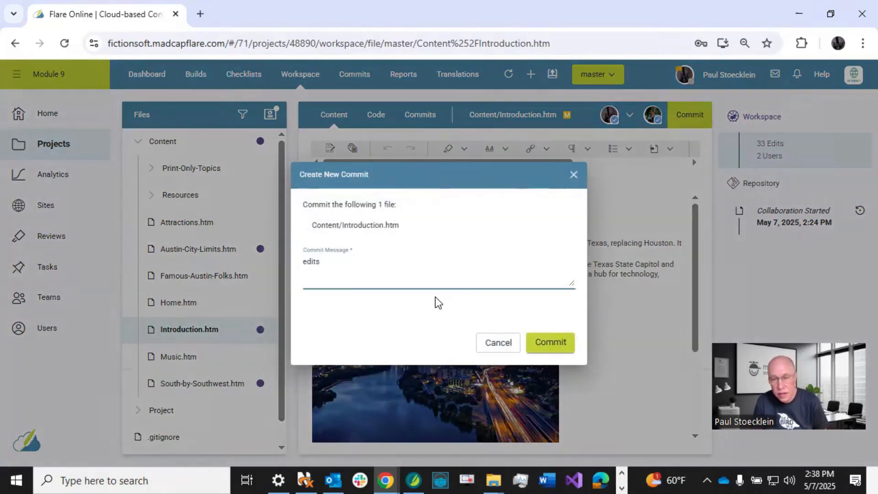
pyautogui.click(556, 342)
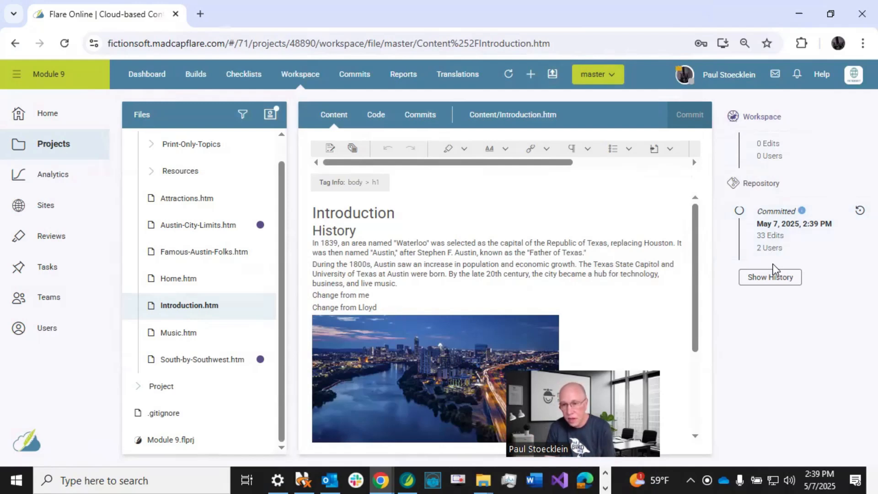
# Expand the version history of Introduction.htm, and add the paragraph "Another change" directly above "Change from me"
pyautogui.click(772, 283)
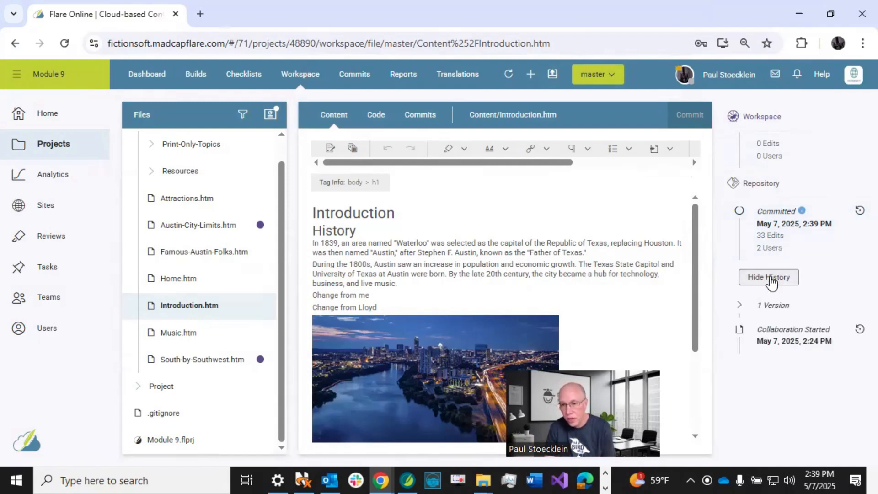
pyautogui.click(740, 305)
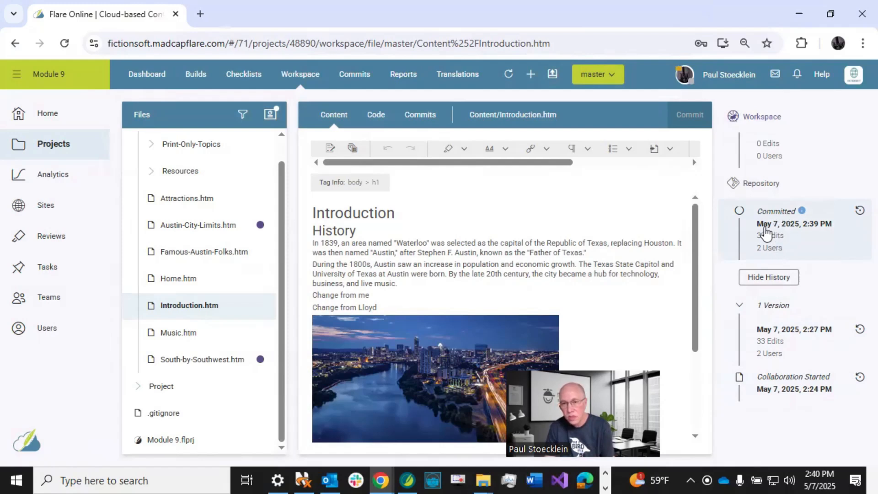
pyautogui.click(406, 281)
pyautogui.press('Return')
pyautogui.write('Another change')
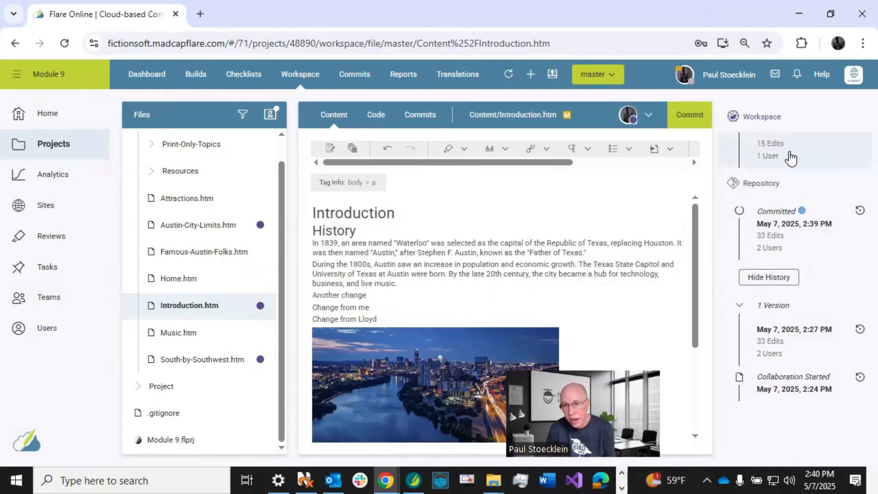
# Commit the updated Introduction.htm with the message "change"
pyautogui.click(692, 121)
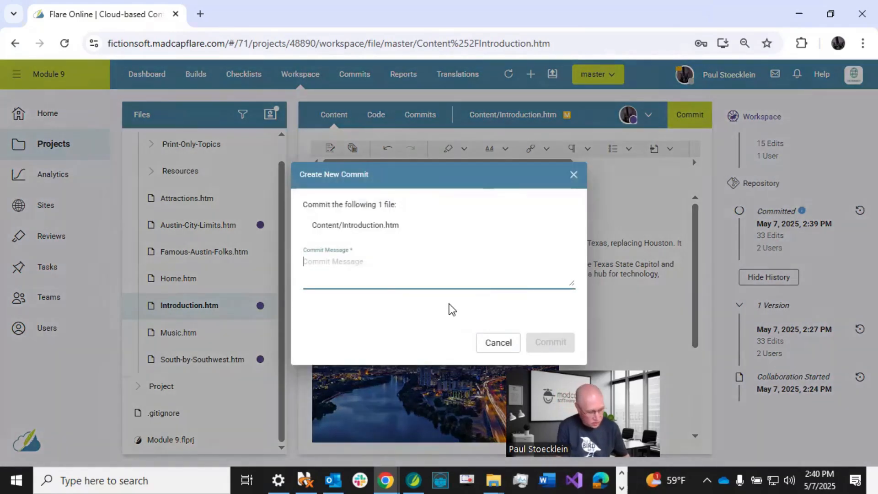
pyautogui.write('change')
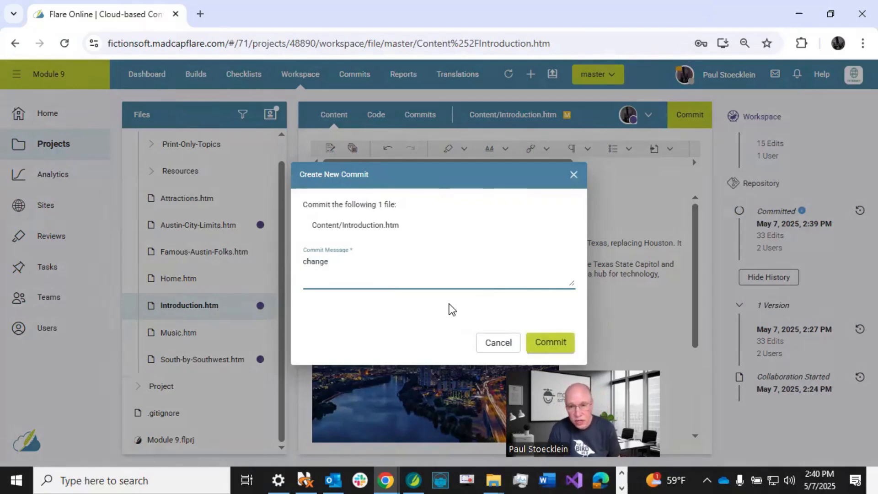
pyautogui.click(551, 343)
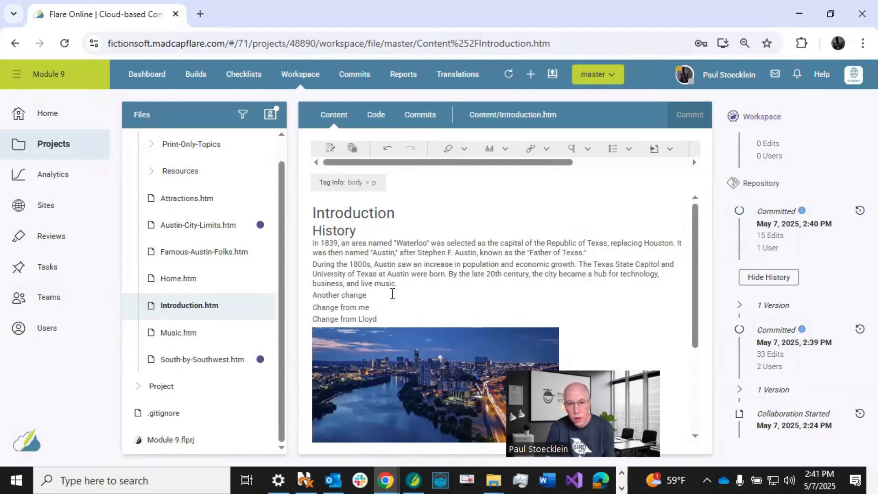
# Compare the committed versions of Introduction.htm from 2:39 PM and 2:40 PM, checking each for the "Another change" paragraph
pyautogui.moveTo(312, 298); pyautogui.dragTo(372, 295)
pyautogui.click(374, 295)
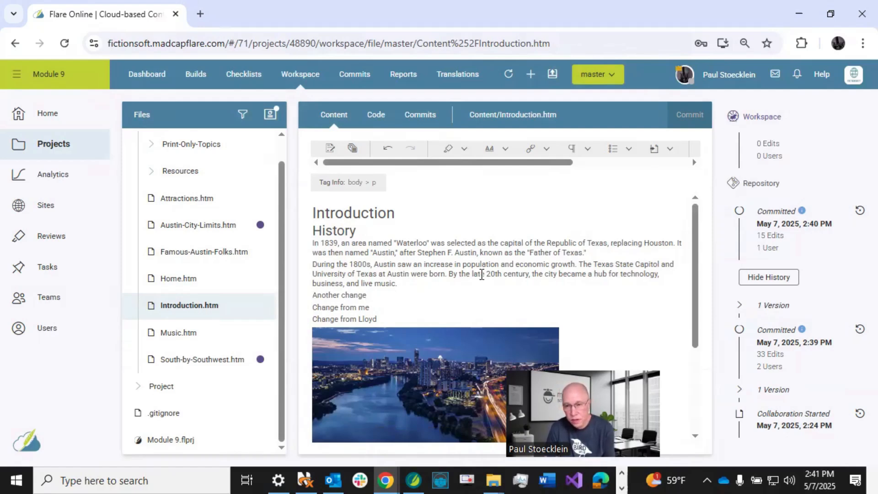
pyautogui.click(739, 306)
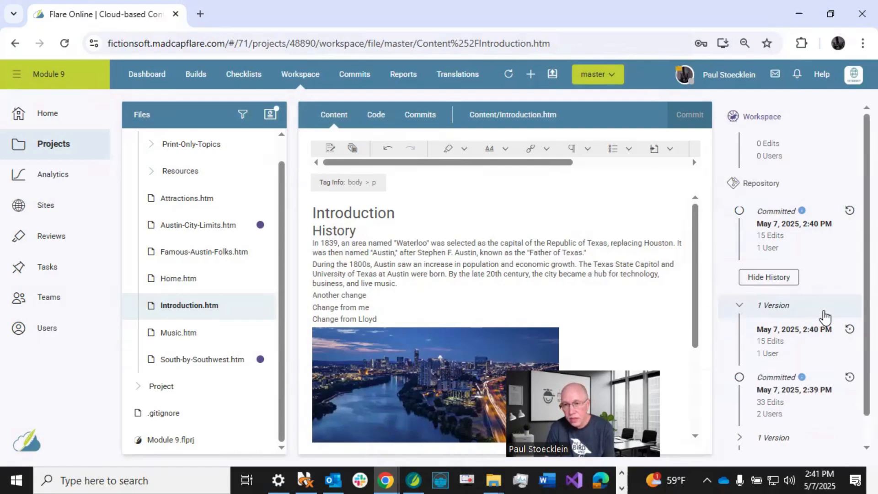
pyautogui.scroll(-1, 823, 314)
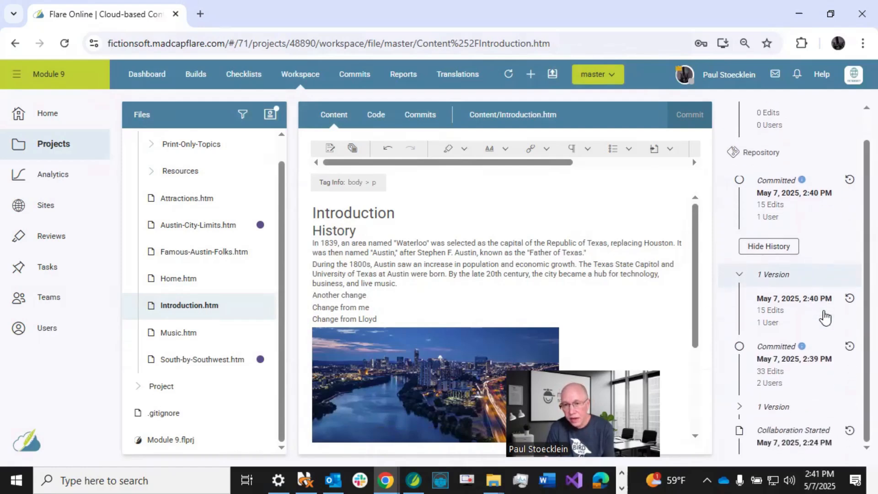
pyautogui.click(808, 366)
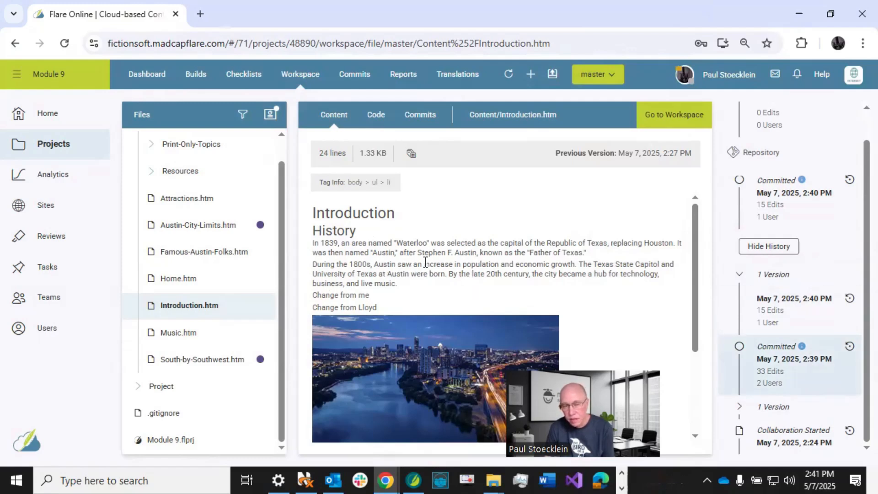
pyautogui.click(781, 306)
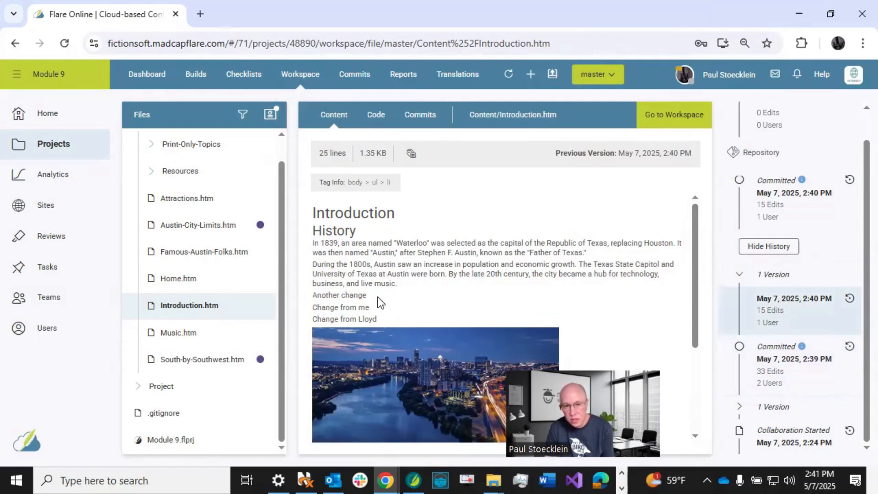
pyautogui.moveTo(314, 297); pyautogui.dragTo(372, 304)
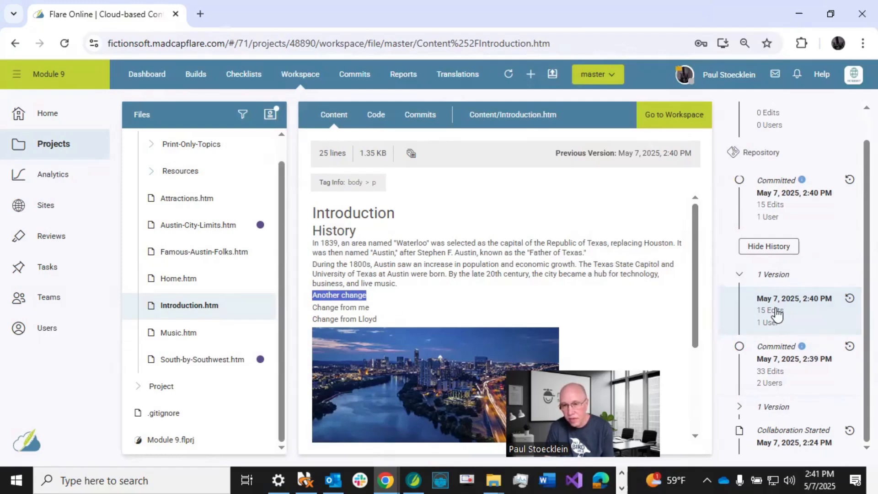
pyautogui.click(792, 176)
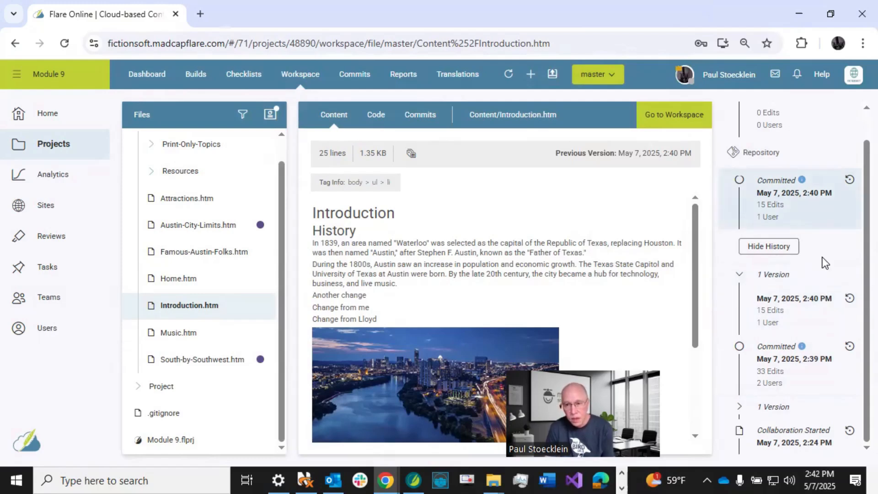
pyautogui.click(788, 361)
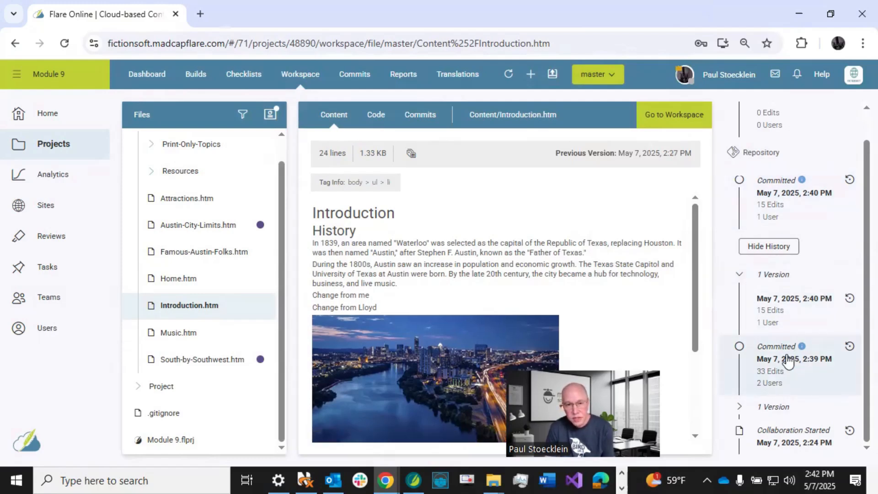
pyautogui.click(778, 304)
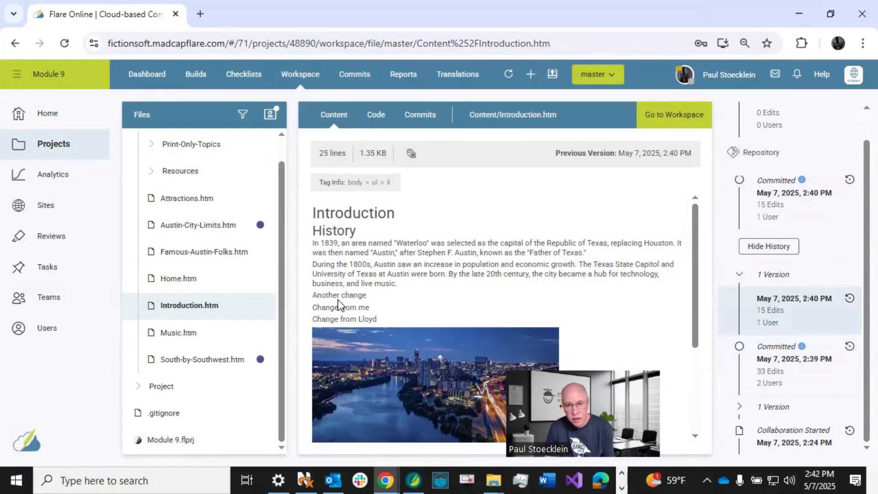
pyautogui.click(769, 354)
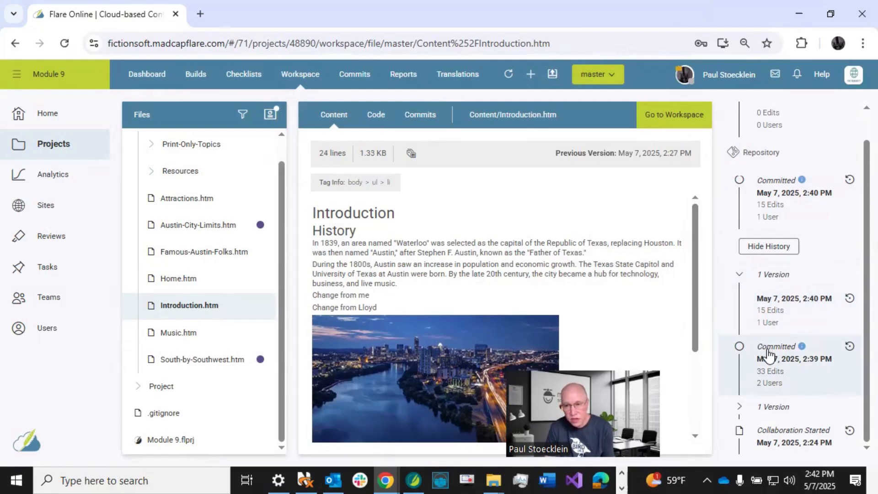
# Revert Introduction.htm to the version committed at 2:39 PM, and commit the reverted file with the message "revert"
pyautogui.click(848, 348)
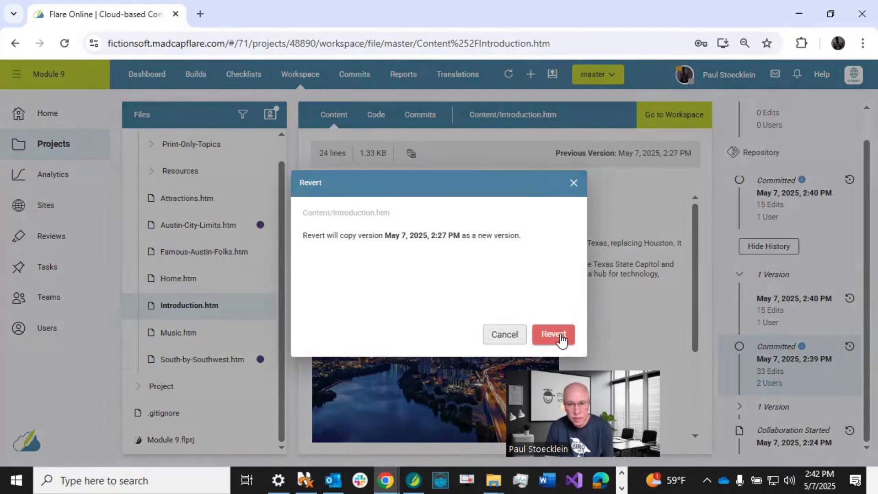
pyautogui.click(560, 336)
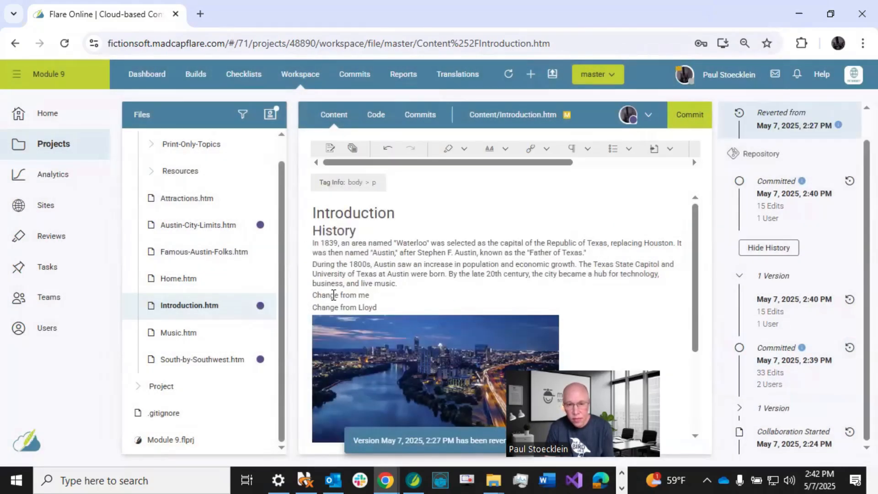
pyautogui.moveTo(333, 295); pyautogui.dragTo(375, 295)
pyautogui.click(614, 242)
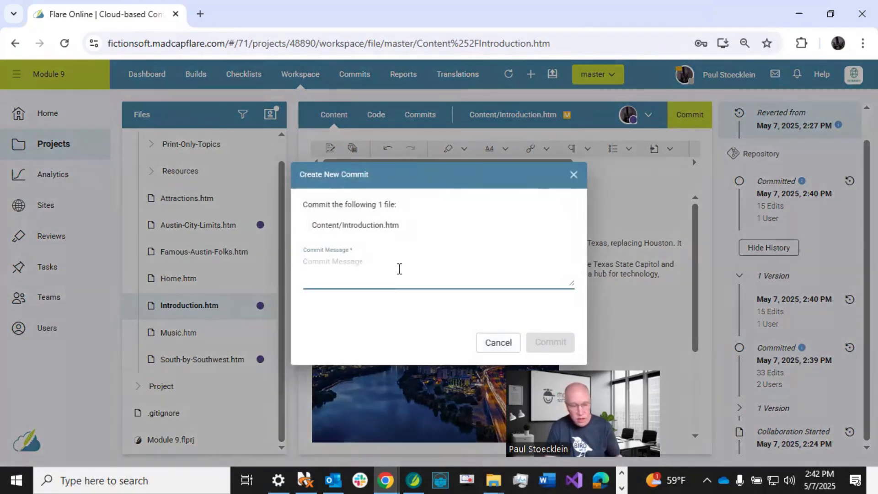
pyautogui.write('revert')
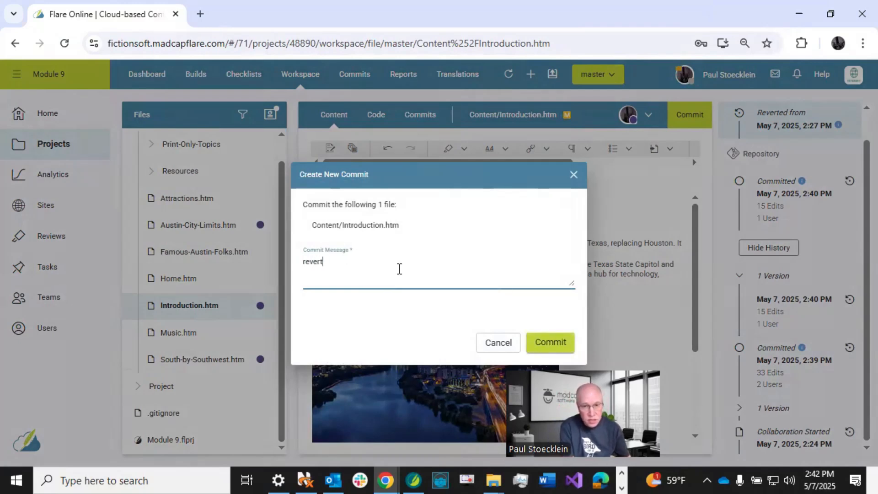
pyautogui.click(555, 341)
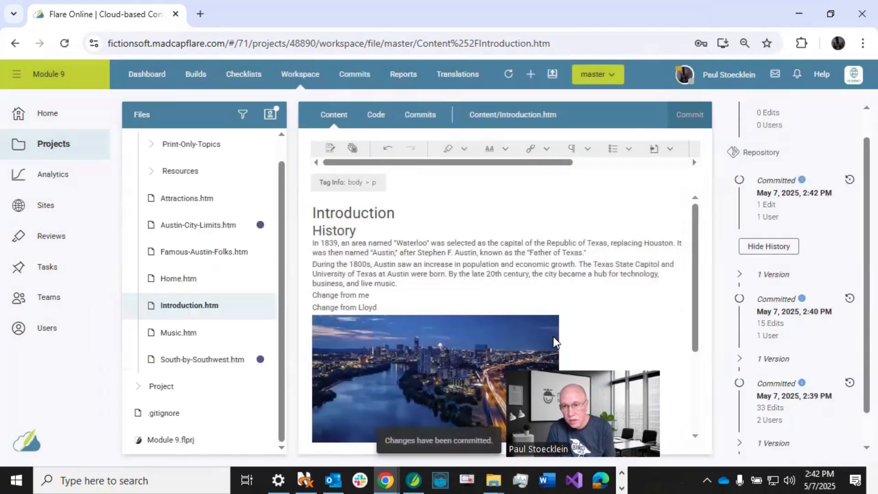
# Examine the 2:42 PM commit, the reverted version beneath it and the 2:40 PM commit in the file's history
pyautogui.click(790, 197)
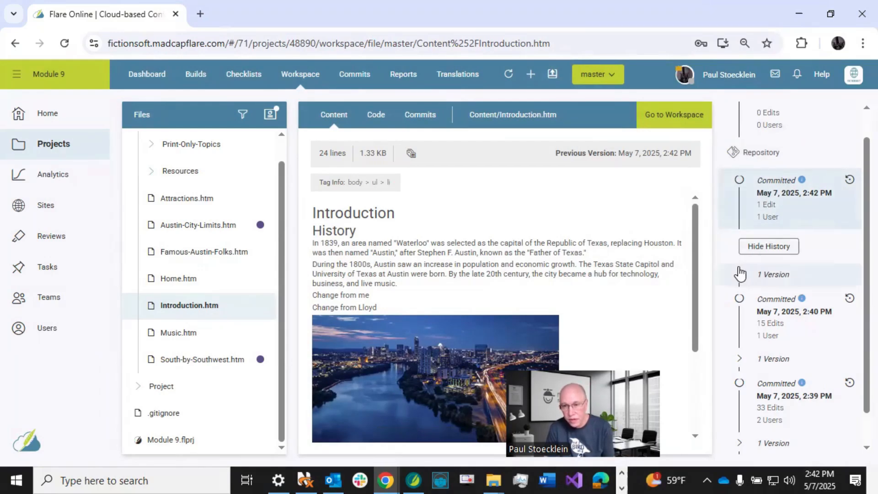
pyautogui.click(740, 274)
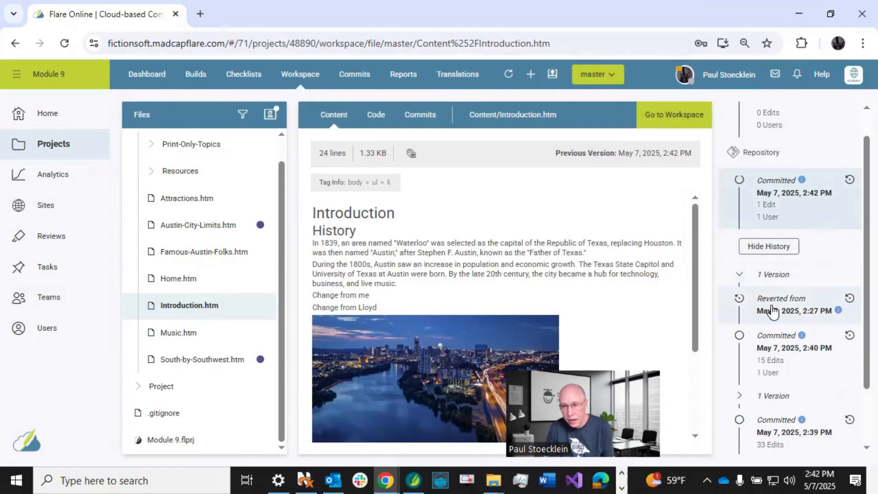
pyautogui.click(776, 342)
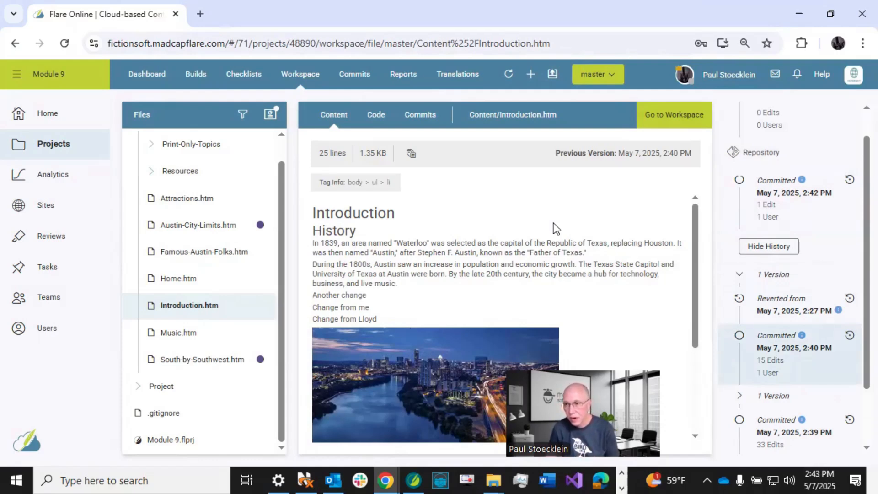
# Commit Austin-City-Limits.htm and South-by-Southwest.htm together from the workspace overview with the message "Lots of edits"
pyautogui.click(269, 125)
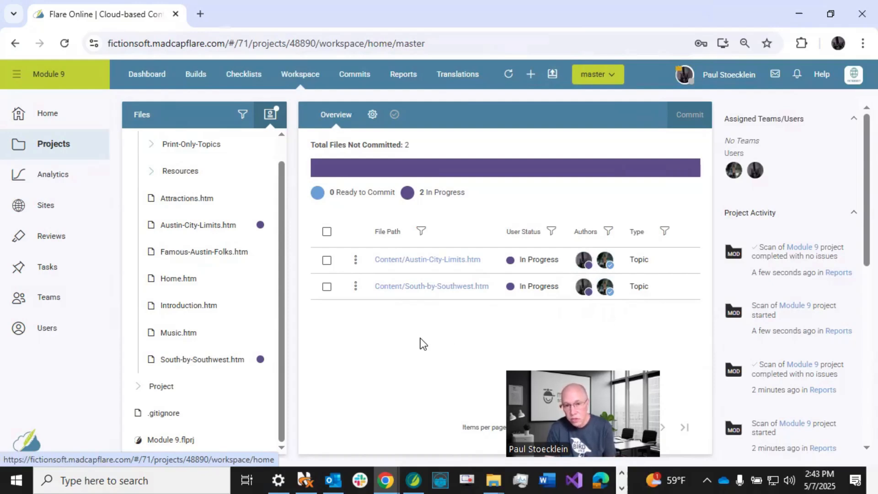
pyautogui.click(326, 232)
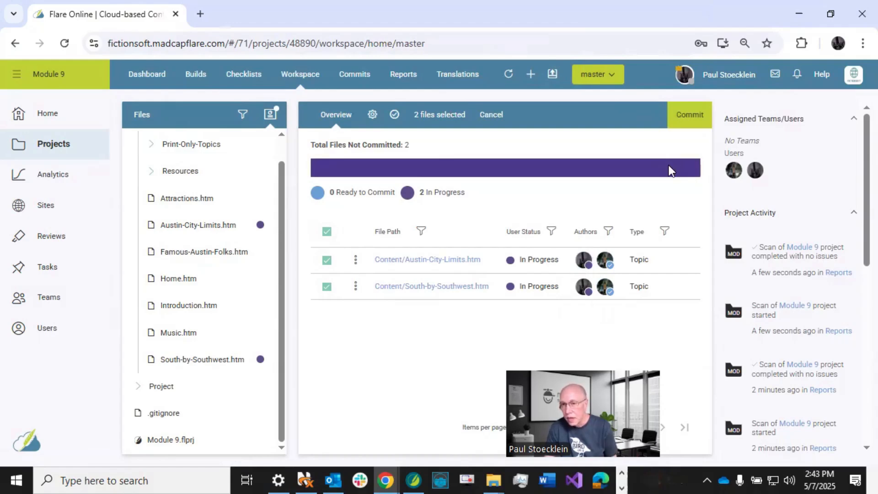
pyautogui.click(682, 114)
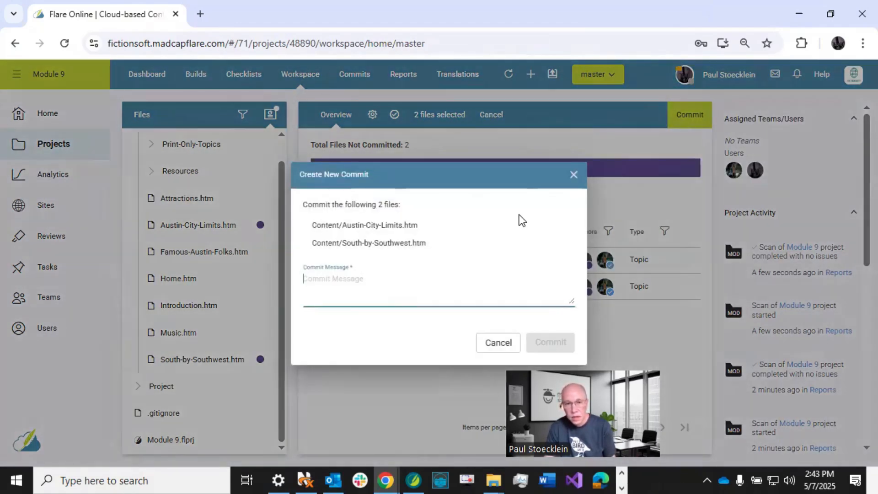
pyautogui.write('Lots ')
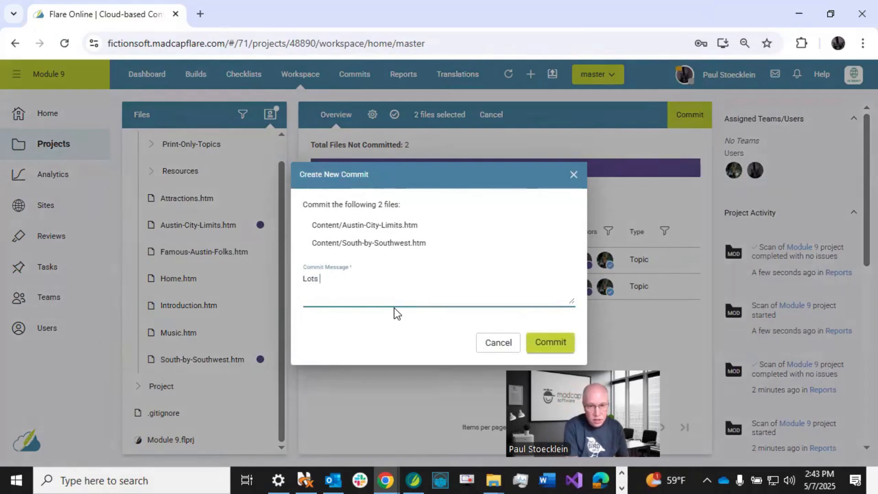
pyautogui.write('of edits')
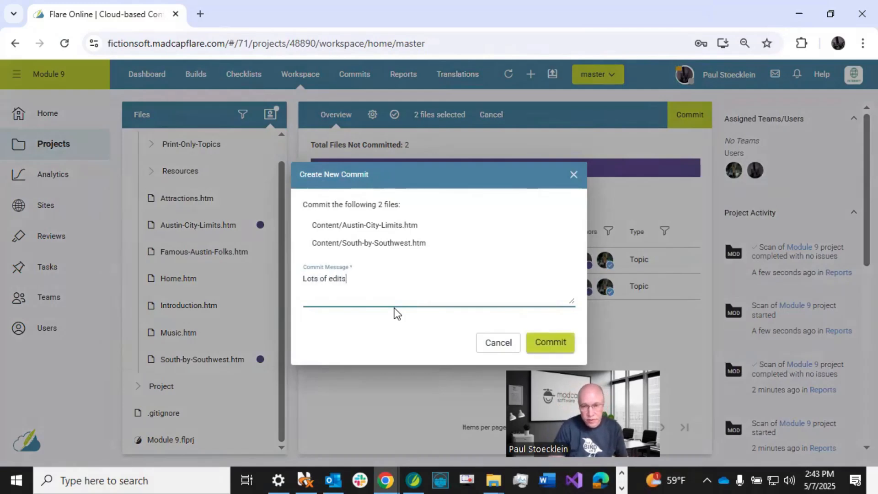
pyautogui.click(559, 342)
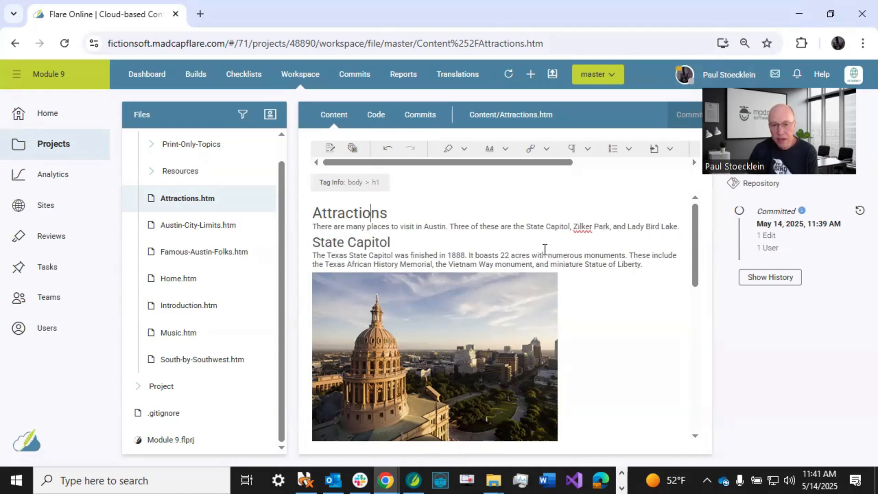
# Switch to MadCap Flare desktop, append the co-author's first name to the "Attractions" heading in Attractions.htm, and save the topic
pyautogui.hotkey('alt', 'Tab')
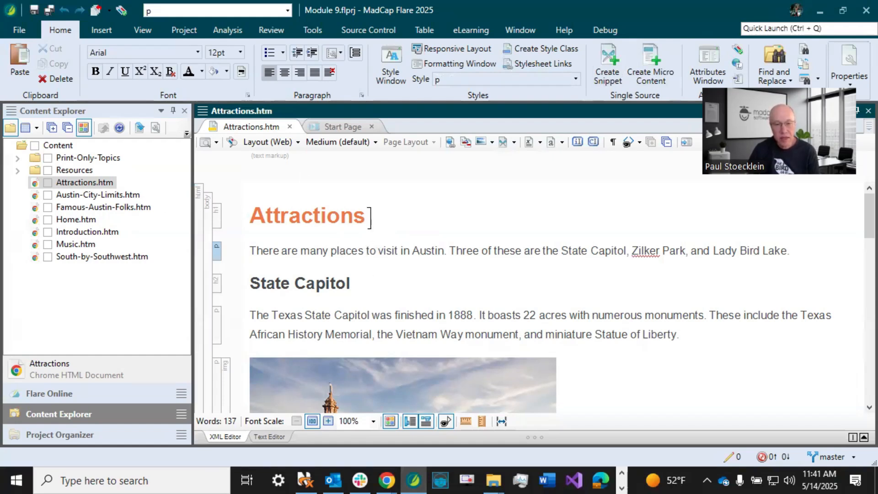
pyautogui.click(370, 215)
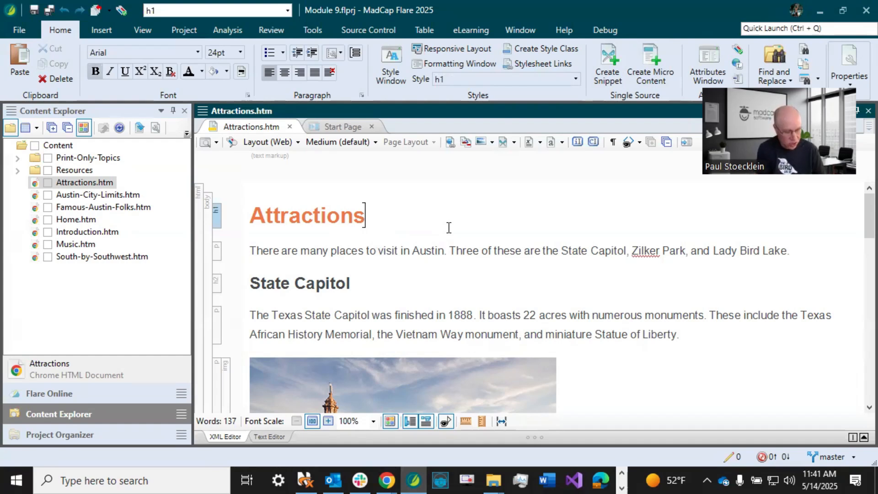
pyautogui.write('Lloyd')
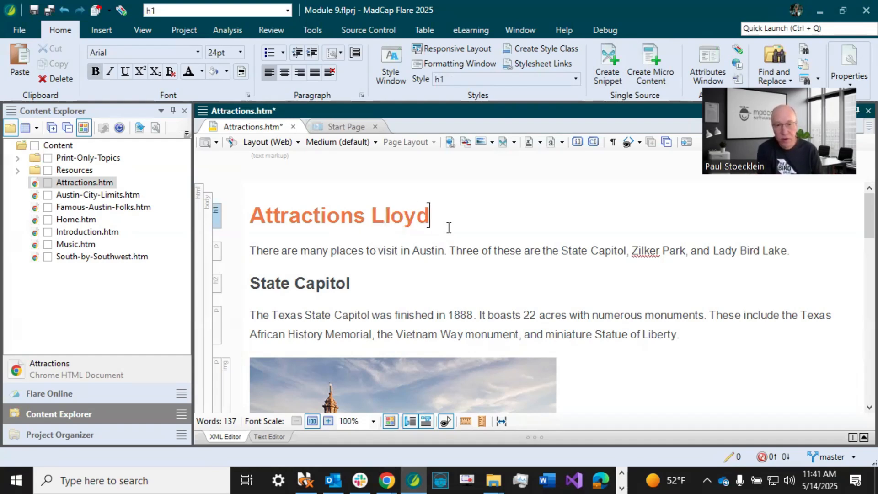
pyautogui.click(33, 11)
# Switch back to Flare Online and append "Me" to the "State Capitol" heading in Attractions.htm
pyautogui.hotkey('alt', 'Tab')
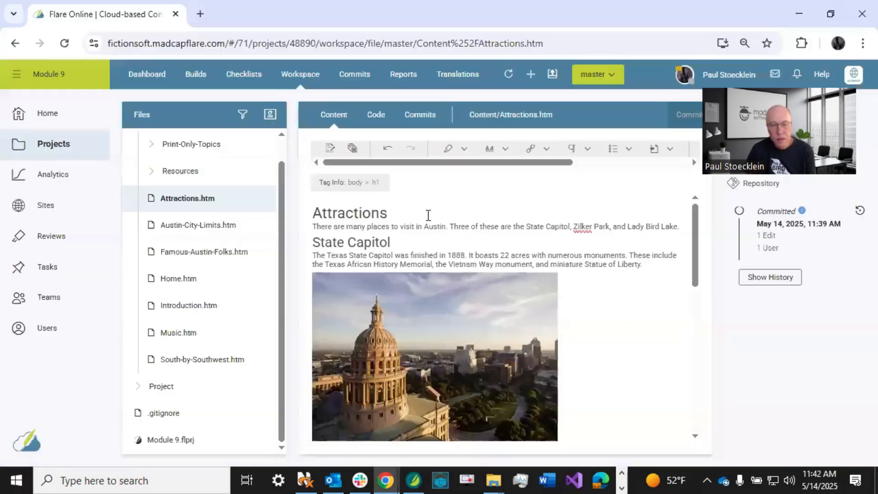
pyautogui.click(405, 241)
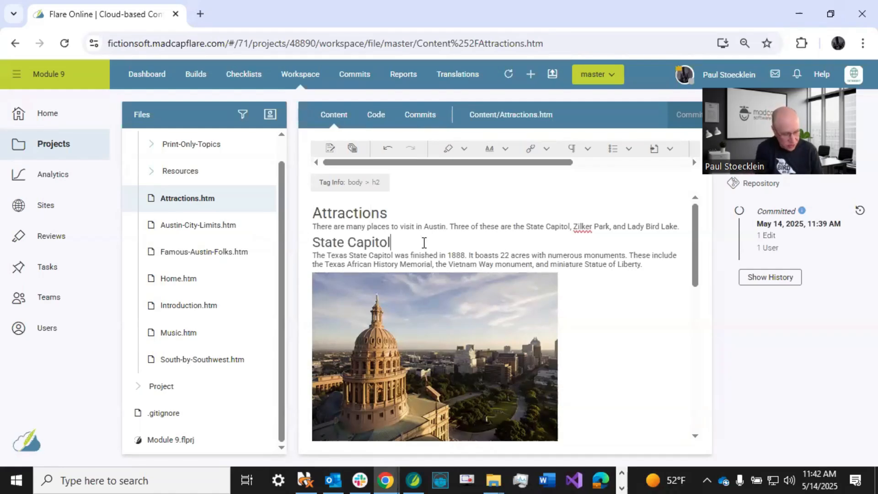
pyautogui.write('Me')
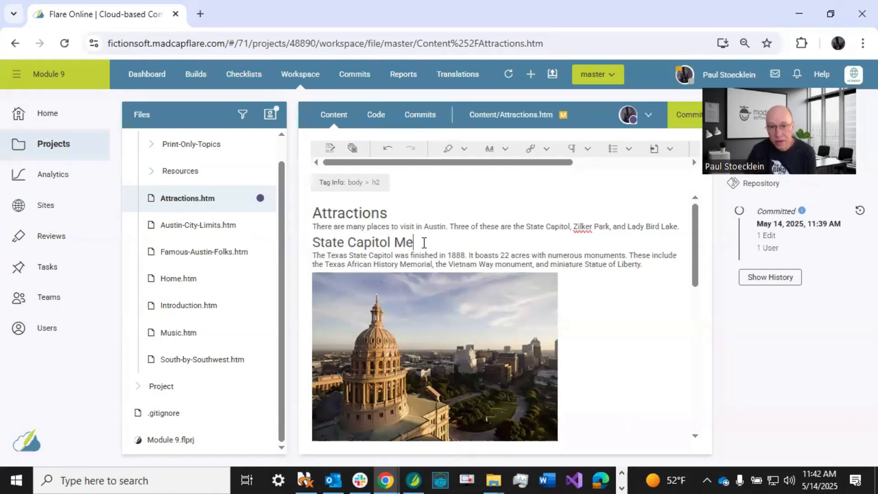
# In MadCap Flare desktop, commit the modified Attractions.htm with a commit message and synchronize the master branch with the MadCapCentral remote
pyautogui.hotkey('alt', 'Tab')
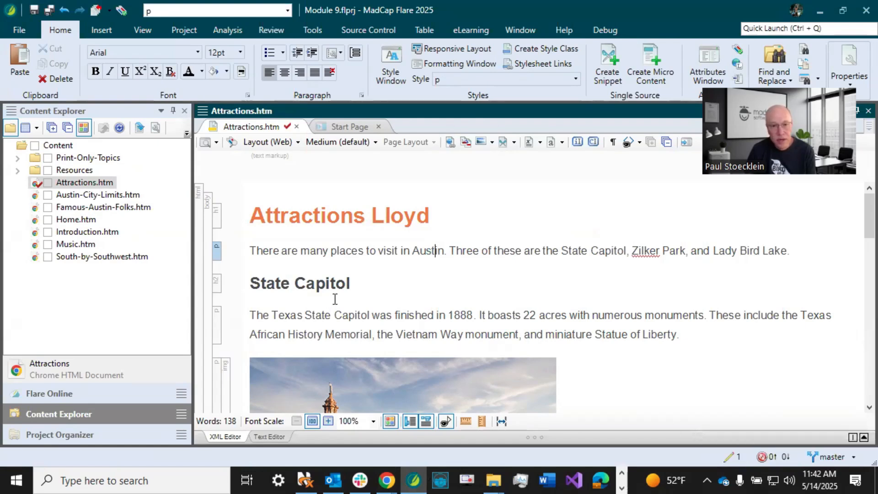
pyautogui.click(741, 459)
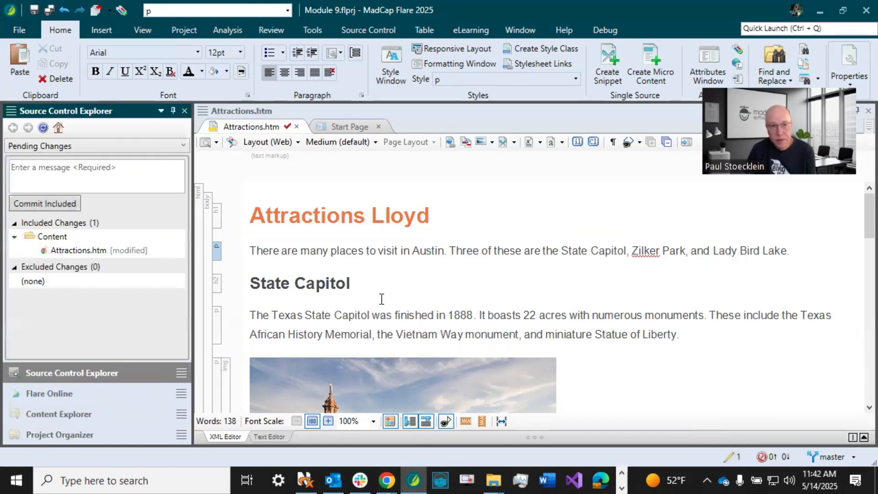
pyautogui.click(89, 179)
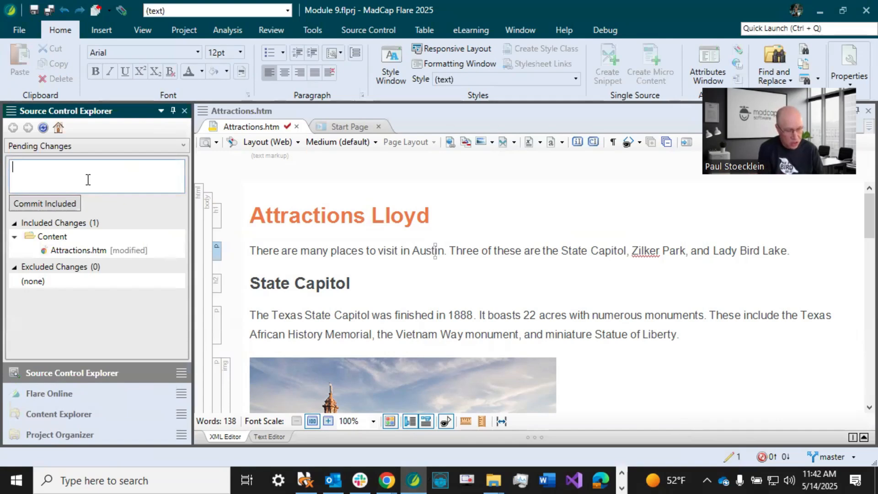
pyautogui.write('C')
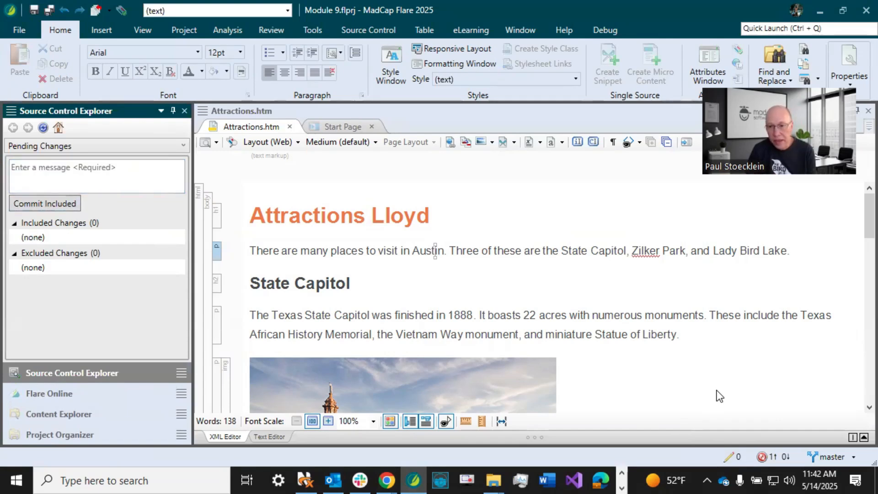
pyautogui.click(771, 456)
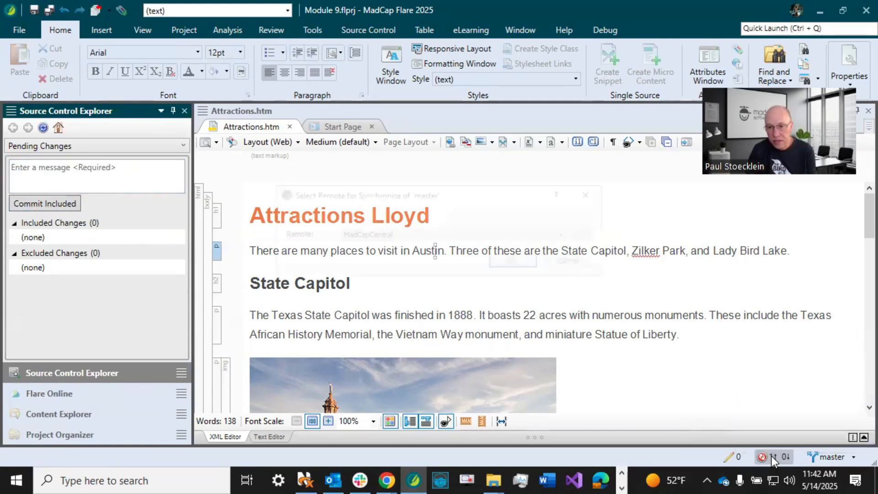
pyautogui.click(516, 261)
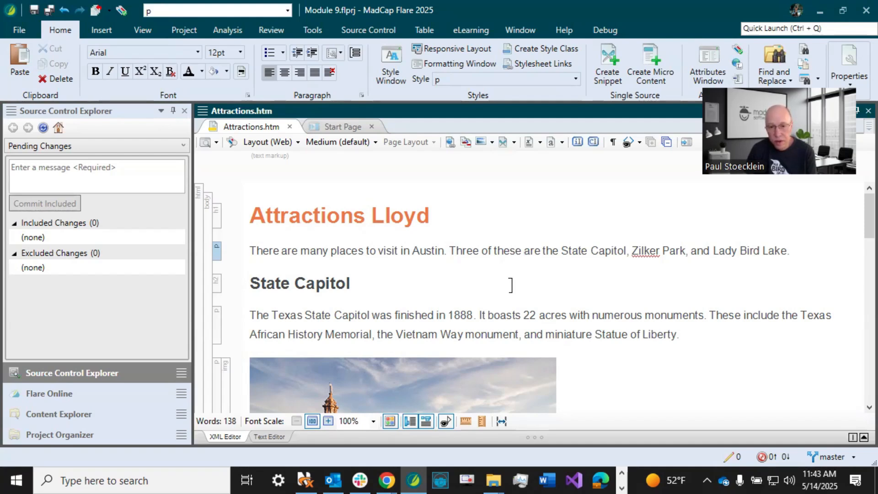
# Return to Flare Online, try to commit Attractions.htm with the message "Changed heading", and dismiss the resulting notice
pyautogui.click(386, 479)
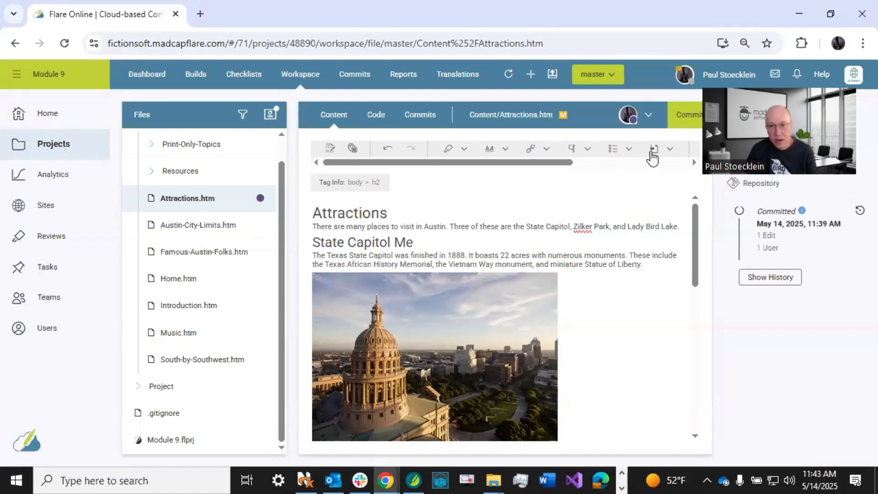
pyautogui.click(689, 114)
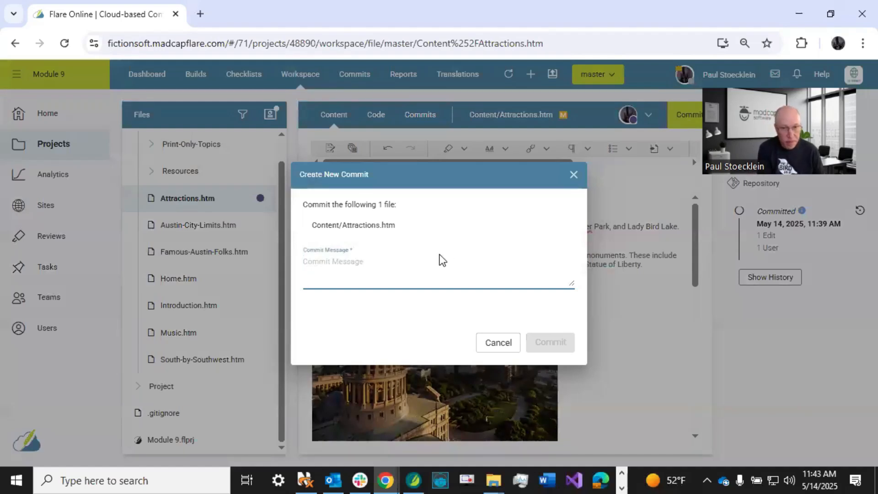
pyautogui.write('Changed heading')
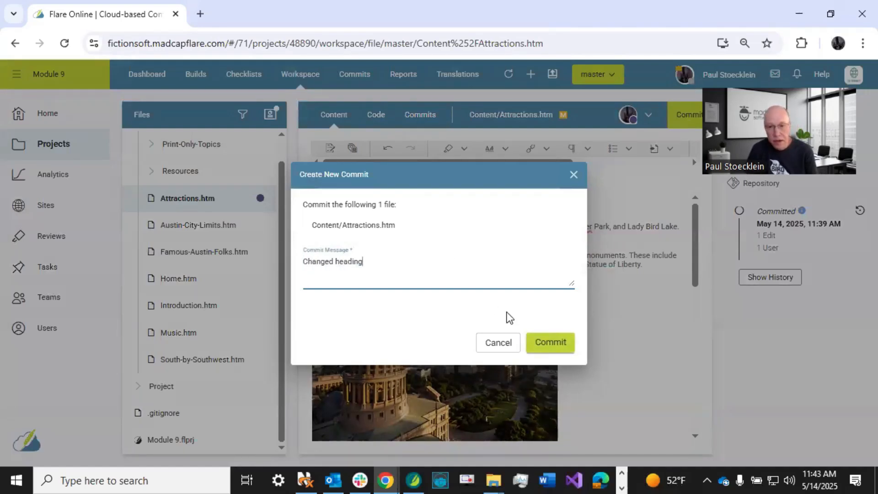
pyautogui.click(537, 342)
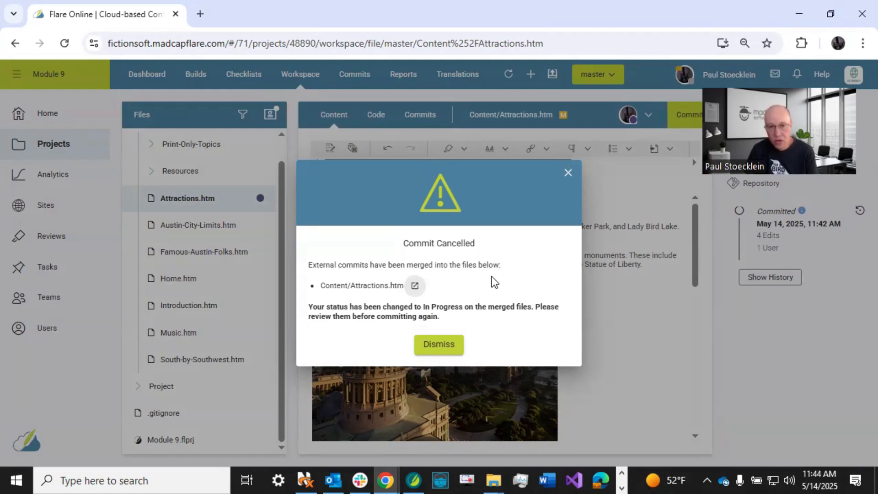
pyautogui.click(439, 344)
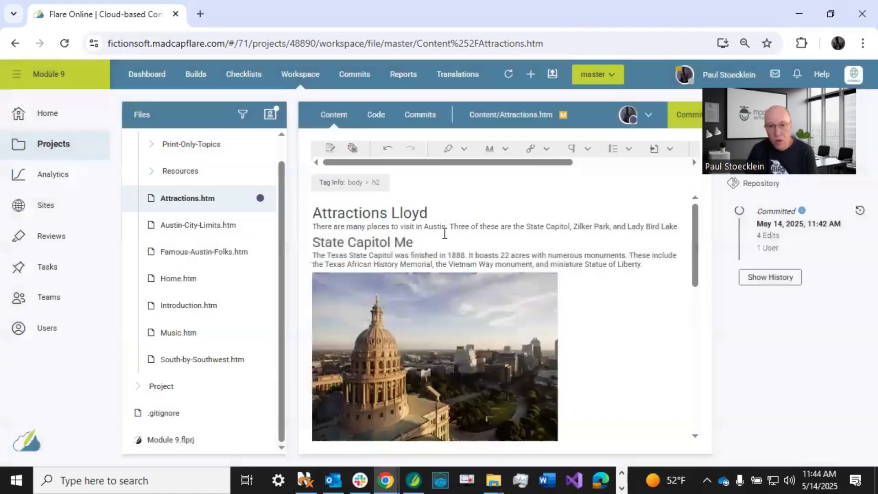
# Add the co-author's surname to the end of the main Attractions heading
pyautogui.doubleClick(404, 213)
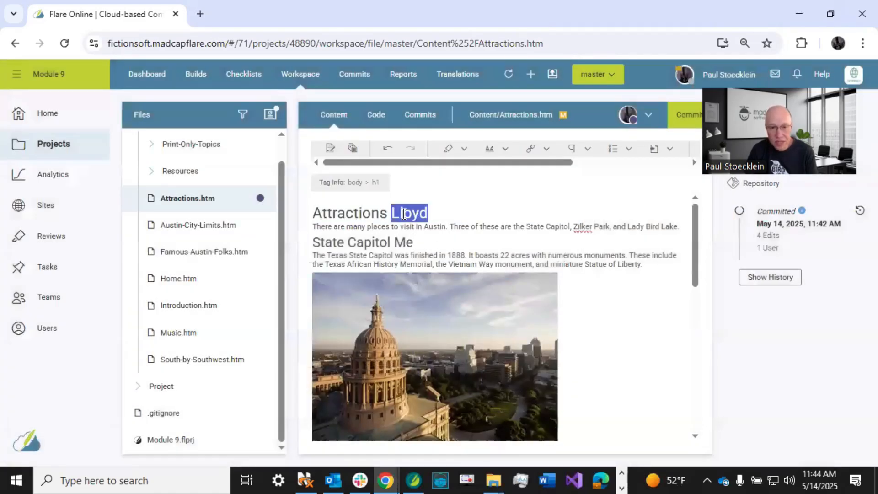
pyautogui.click(438, 215)
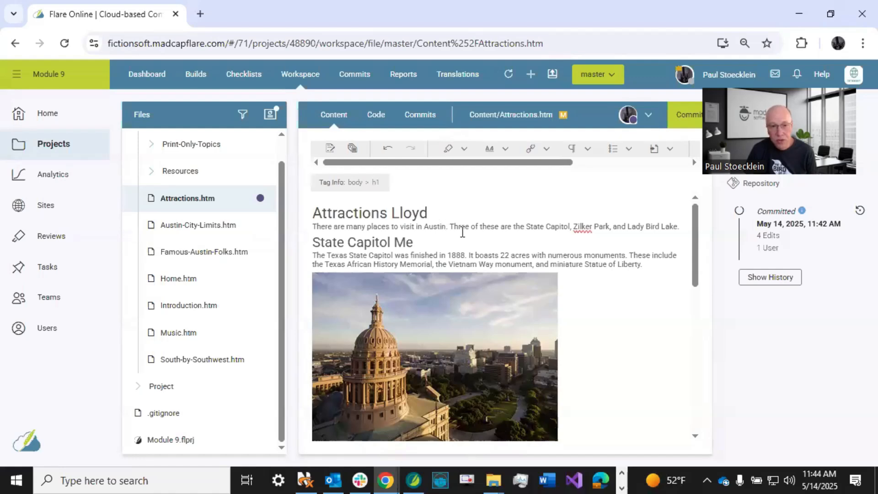
pyautogui.write('Dobler')
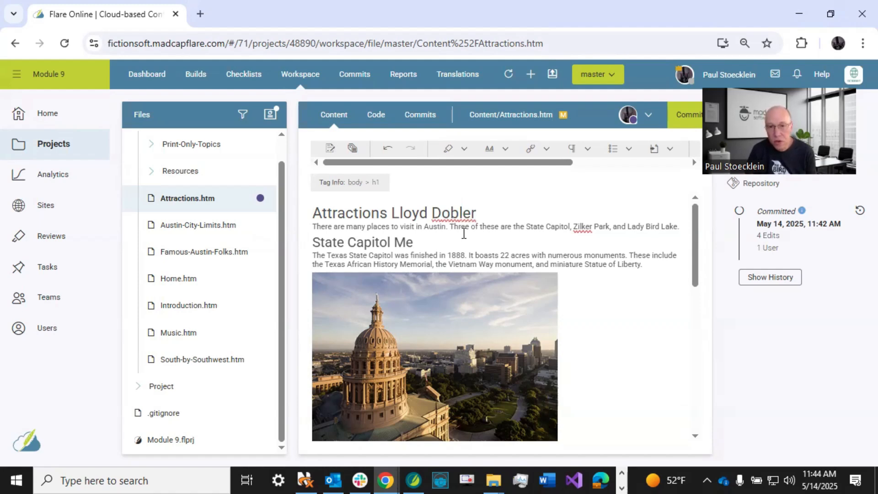
# Commit the merged Attractions.htm with the message "Changed headings"
pyautogui.click(679, 120)
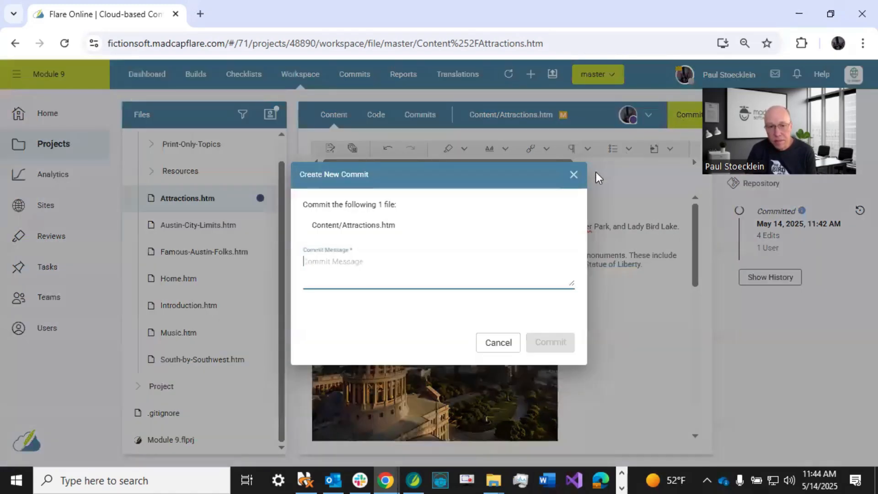
pyautogui.write('Changed headings')
pyautogui.click(550, 342)
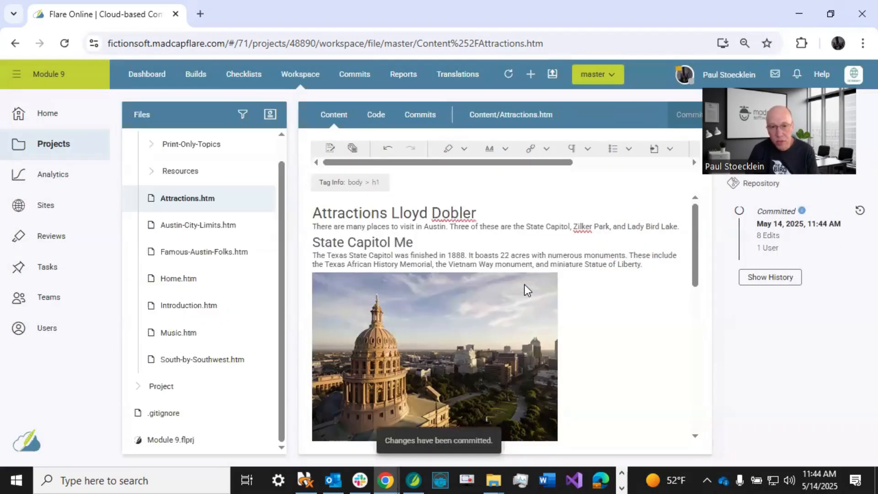
pyautogui.click(516, 227)
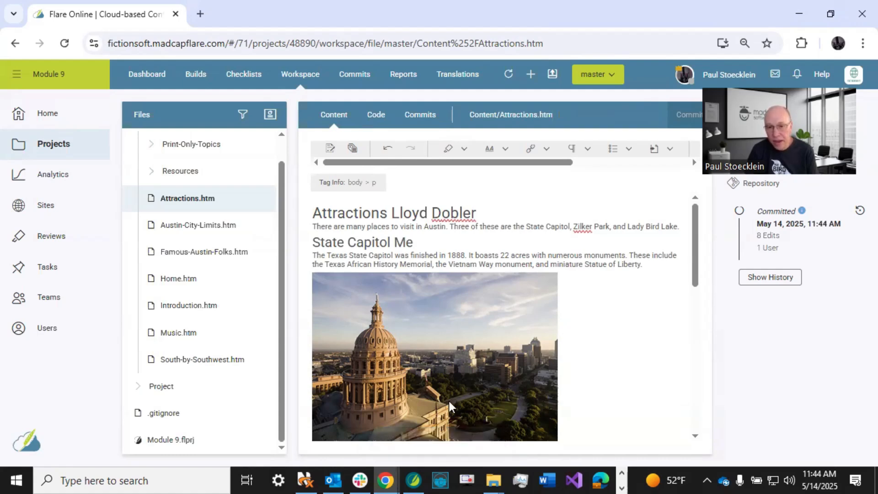
# Switch to MadCap Flare desktop and pull the latest commits from the remote into the project
pyautogui.click(418, 473)
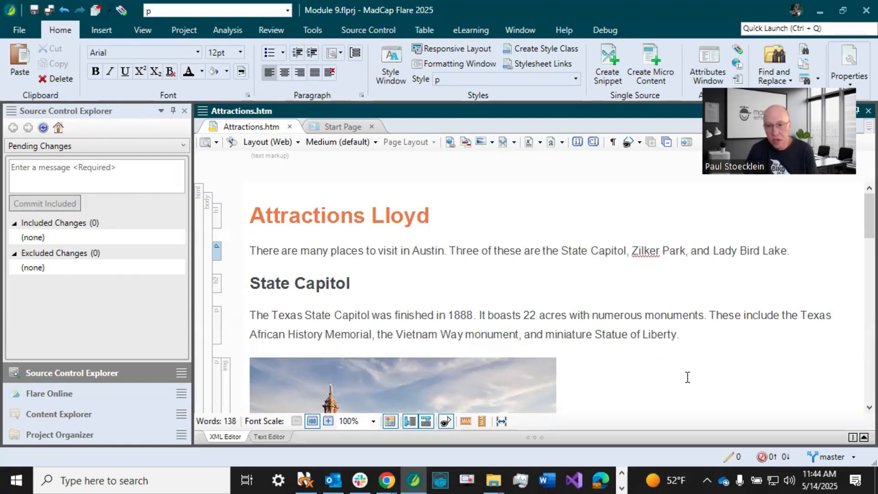
pyautogui.click(367, 28)
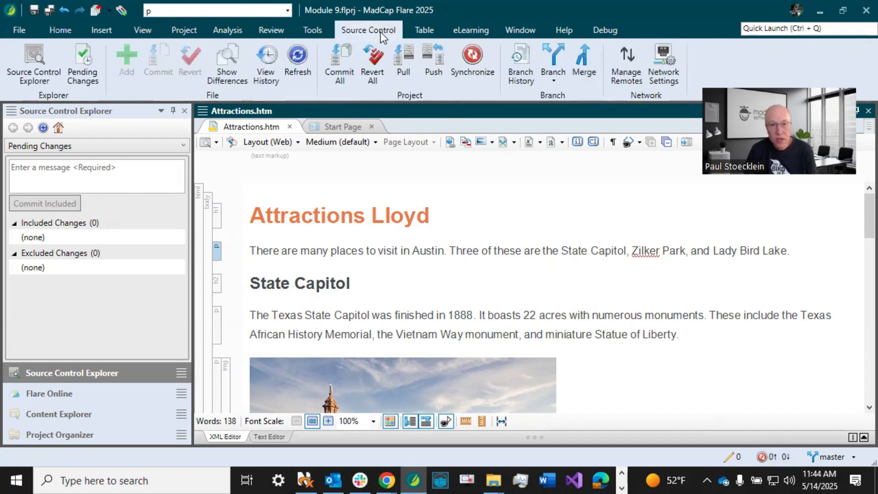
pyautogui.click(405, 73)
pyautogui.click(512, 261)
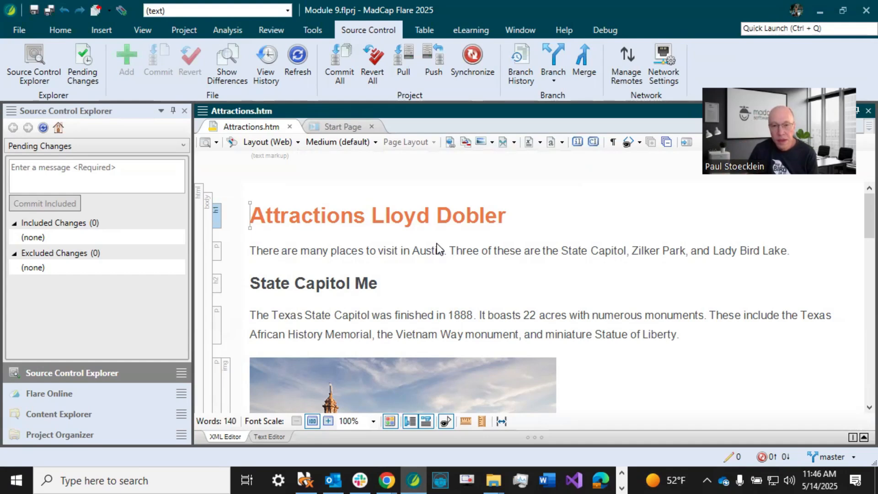
# Check the Attractions and State Capitol headings in the desktop copy of Attractions.htm for the pulled edits
pyautogui.click(416, 224)
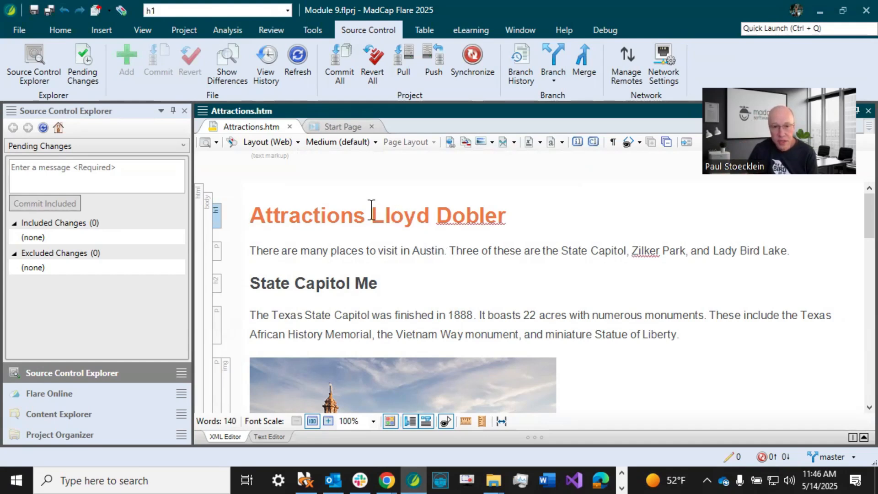
pyautogui.moveTo(373, 211); pyautogui.dragTo(550, 218)
pyautogui.click(439, 219)
pyautogui.moveTo(356, 283); pyautogui.dragTo(453, 275)
pyautogui.click(455, 275)
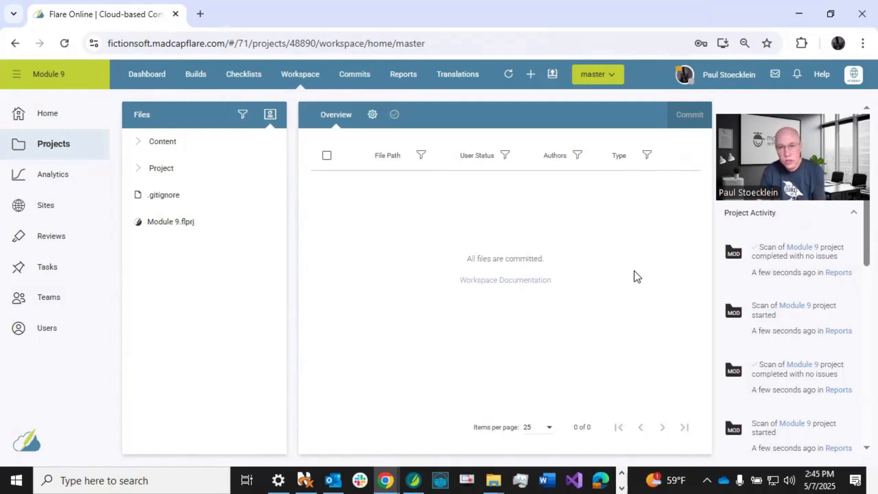
# View the branches available for the Module 9 workspace in Flare Online and keep master selected
pyautogui.click(614, 76)
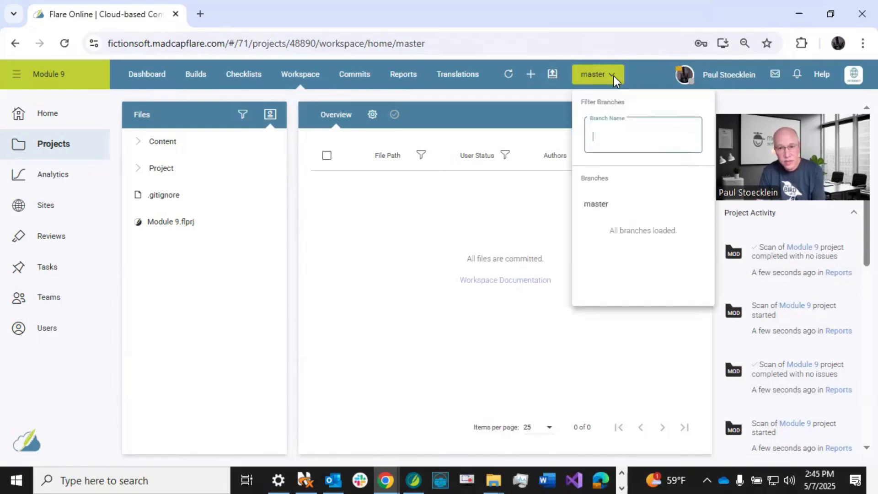
pyautogui.click(638, 69)
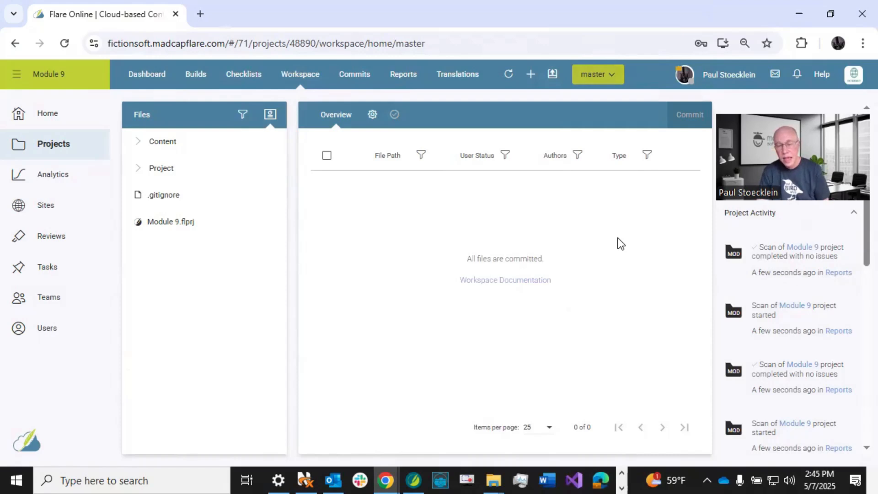